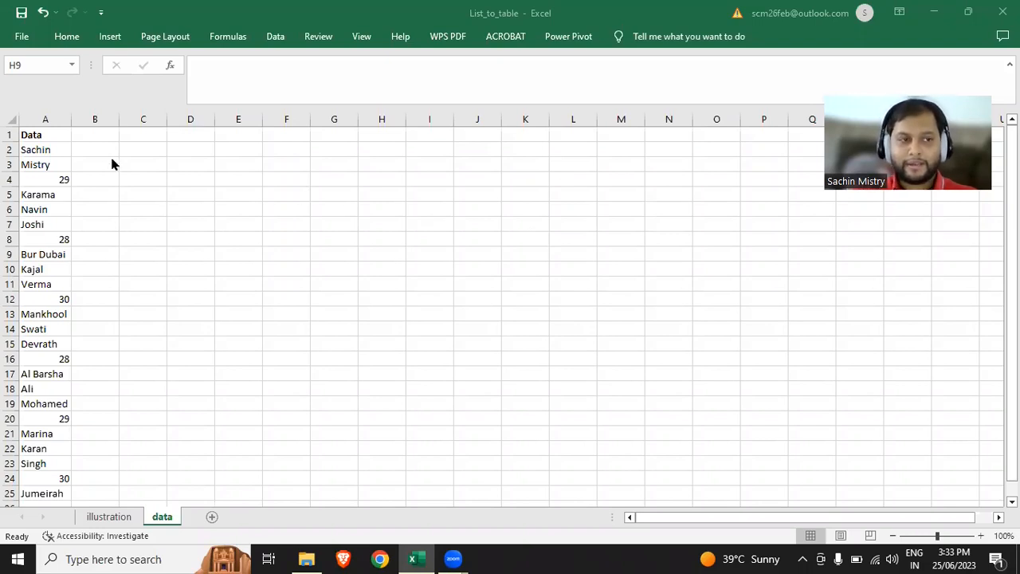
Compare the single-column Data list with the First Name, Last Name, Age and Location table on the illustration sheet, ending on the data sheet.
{"action": "left_click", "coordinate": [49, 118]}
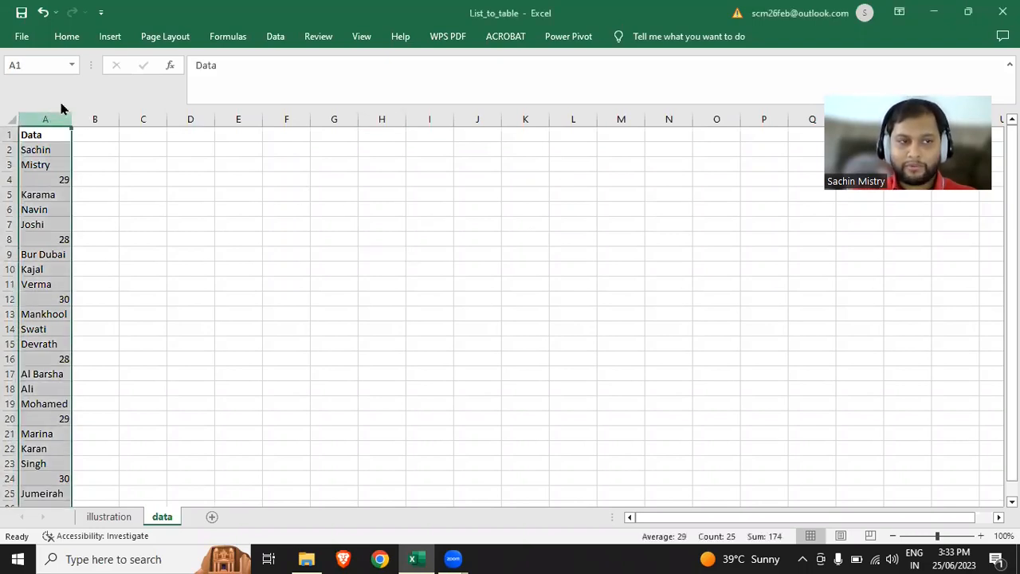
{"action": "left_click", "coordinate": [128, 517]}
{"action": "left_click_drag", "start_coordinate": [298, 136], "coordinate": [479, 226]}
{"action": "left_click_drag", "start_coordinate": [43, 148], "coordinate": [51, 194]}
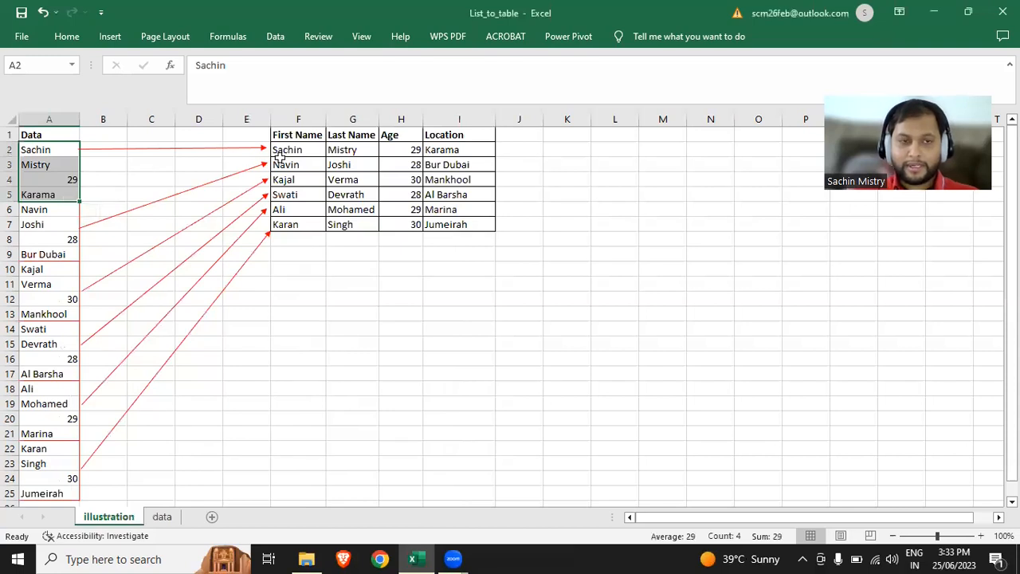
{"action": "left_click_drag", "start_coordinate": [290, 150], "coordinate": [485, 145]}
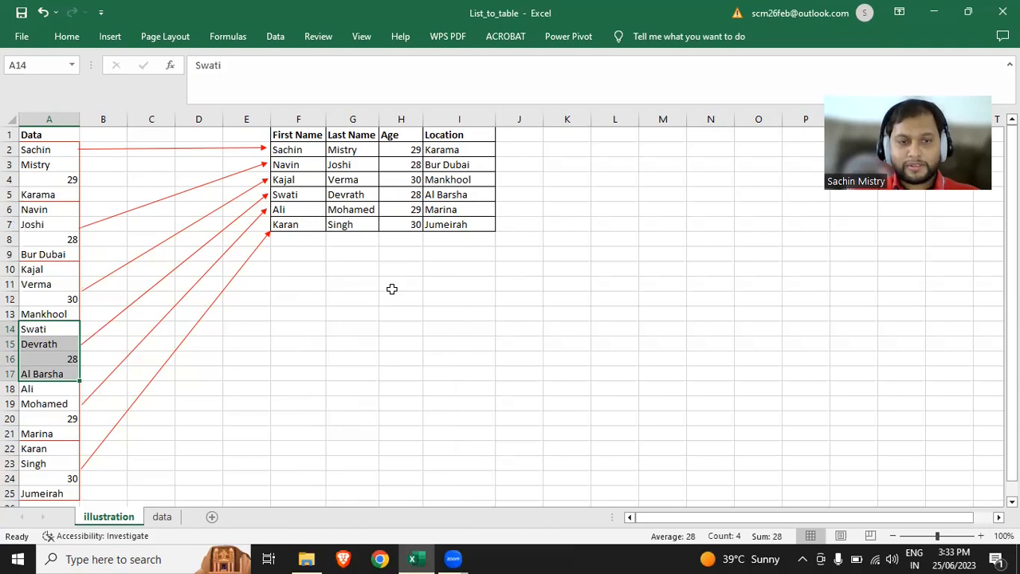
{"action": "left_click", "coordinate": [105, 299]}
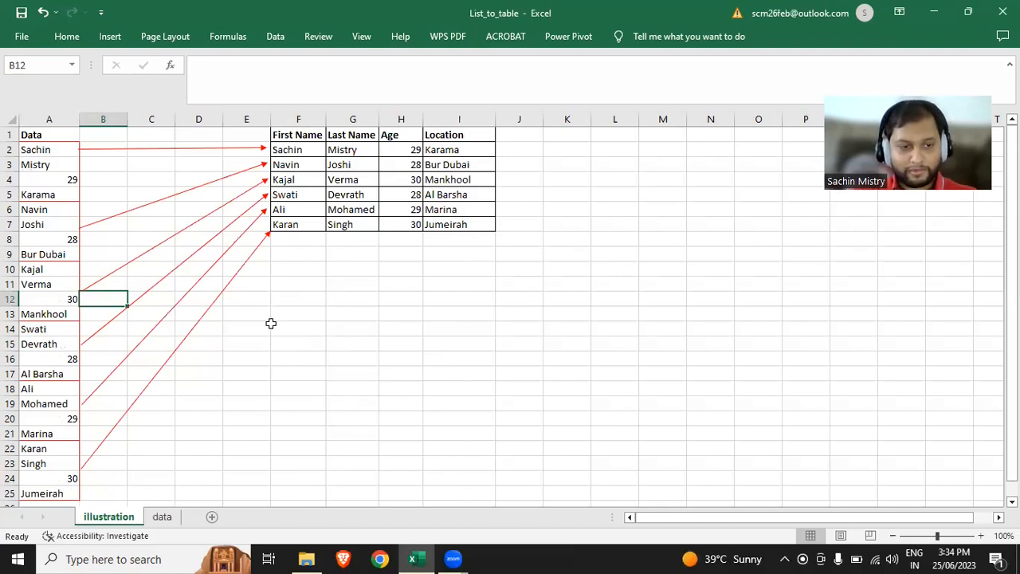
{"action": "left_click", "coordinate": [165, 518]}
{"action": "left_click", "coordinate": [186, 272]}
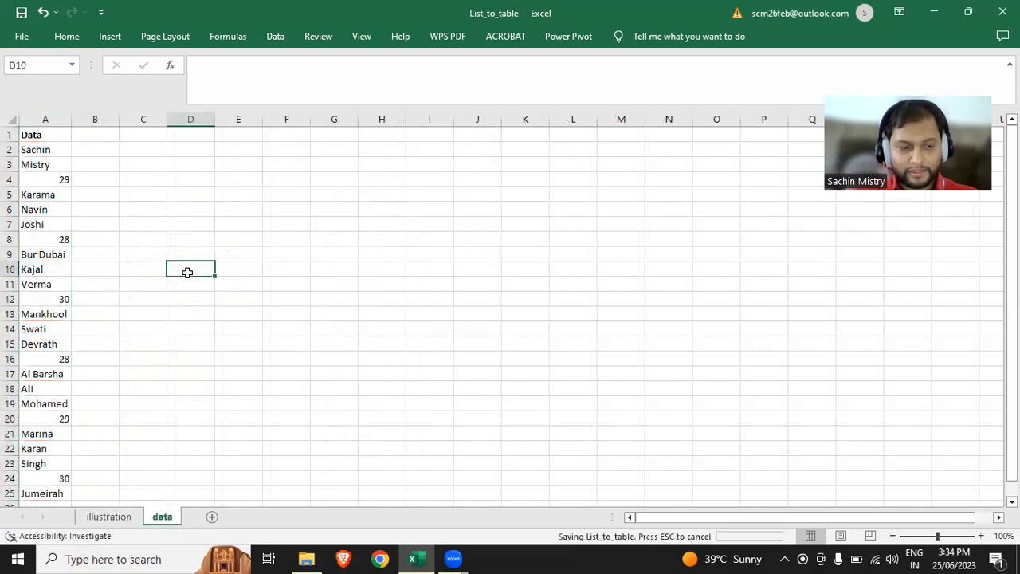
Enter the header "Row number 1" in cell B1 and fit column B's width to it.
{"action": "left_click", "coordinate": [88, 138]}
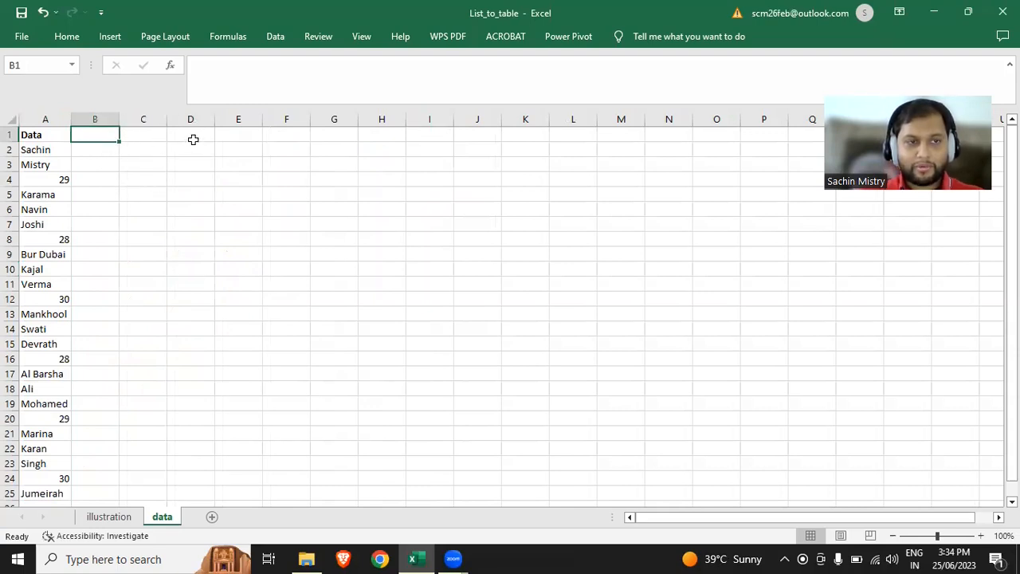
{"action": "left_click", "coordinate": [231, 71]}
{"action": "type", "text": "Row number"}
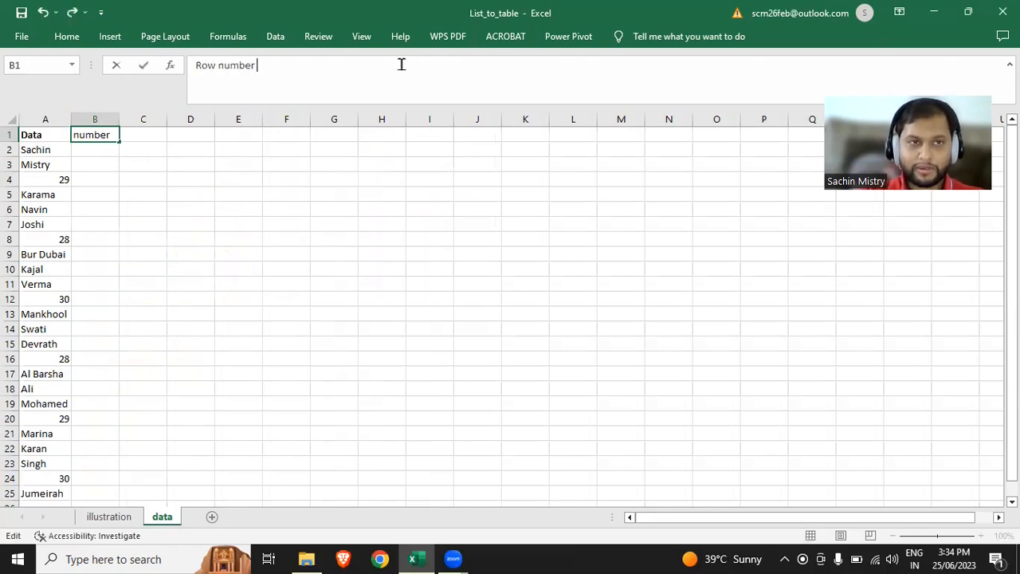
{"action": "type", "text": " 1"}
{"action": "key", "text": "Return"}
{"action": "key", "text": "Up"}
{"action": "key", "text": "Right"}
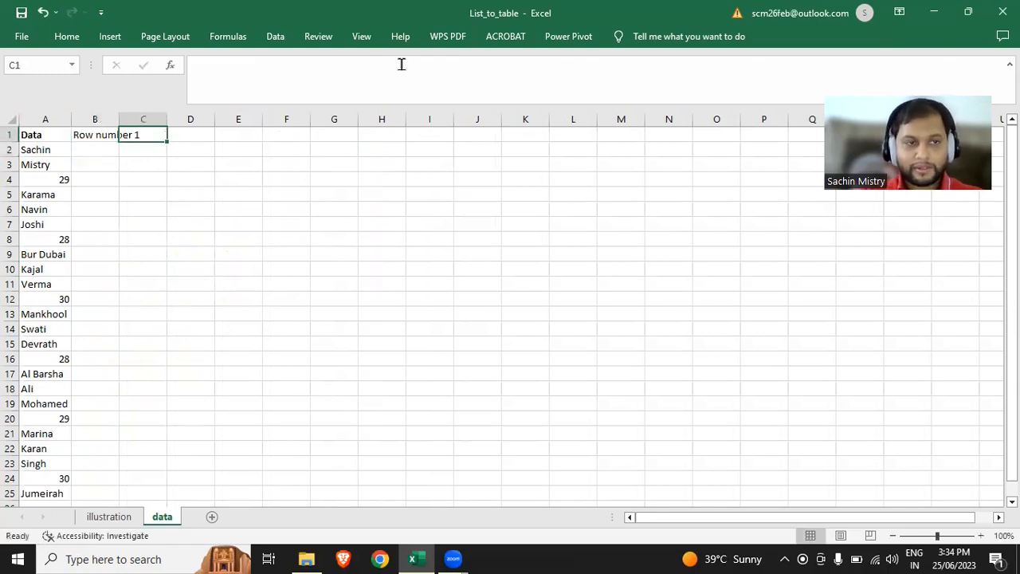
{"action": "double_click", "coordinate": [119, 118]}
Copy the header in B1 into cells C1 and D1.
{"action": "left_click", "coordinate": [137, 135]}
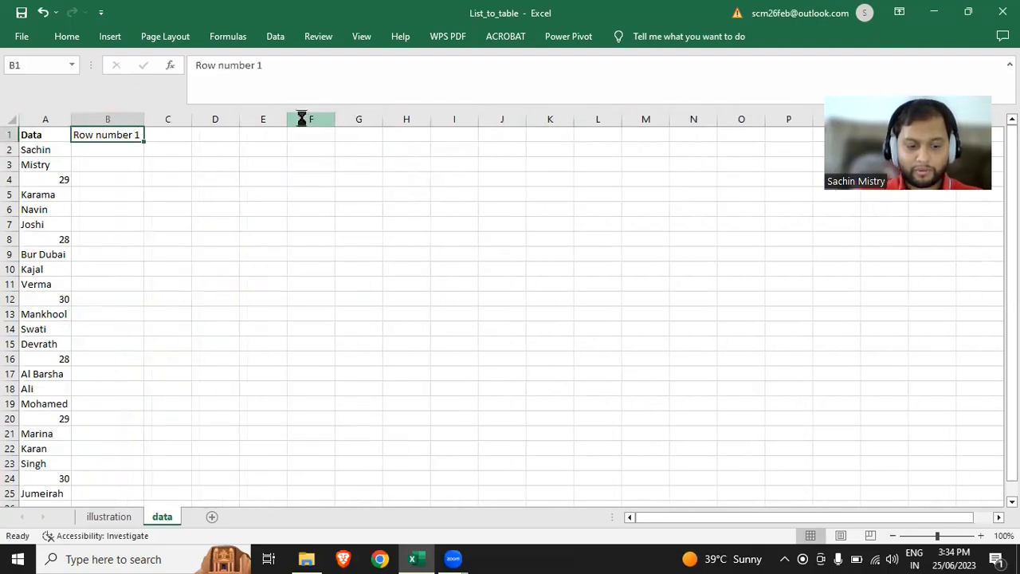
{"action": "key", "text": "ctrl+c"}
{"action": "key", "text": "Right"}
{"action": "key", "text": "shift+Right"}
{"action": "key", "text": "ctrl+v"}
{"action": "key", "text": "Down"}
{"action": "key", "text": "Up"}
{"action": "key", "text": "Escape"}
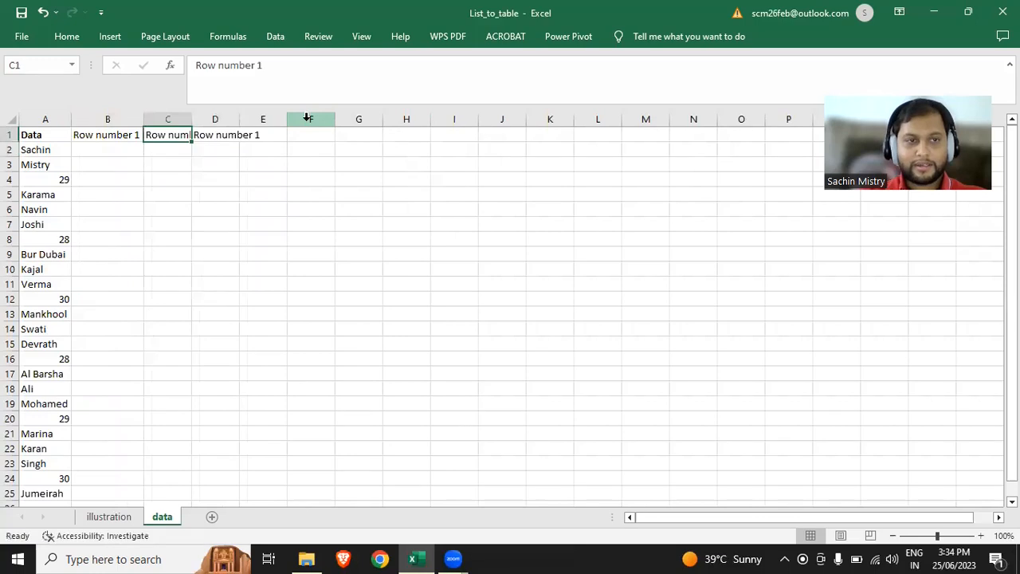
Change the headers in C1 and D1 to "Row number 2" and "Row number 3" and fit both columns to their text.
{"action": "left_click", "coordinate": [307, 87]}
{"action": "key", "text": "BackSpace"}
{"action": "type", "text": "2"}
{"action": "key", "text": "Return"}
{"action": "key", "text": "Up"}
{"action": "key", "text": "Right"}
{"action": "left_click", "coordinate": [308, 88]}
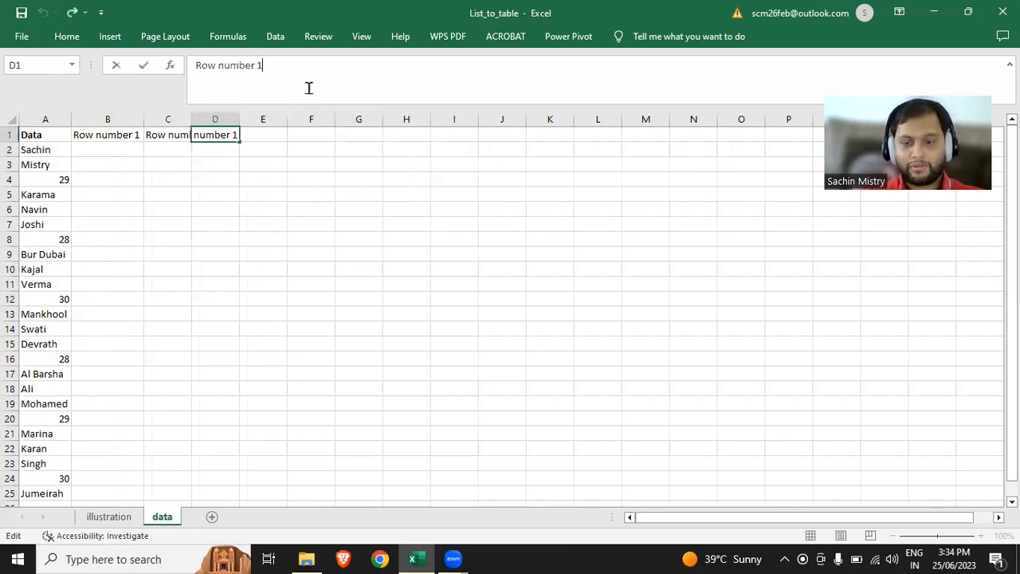
{"action": "type", "text": "3"}
{"action": "key", "text": "Return"}
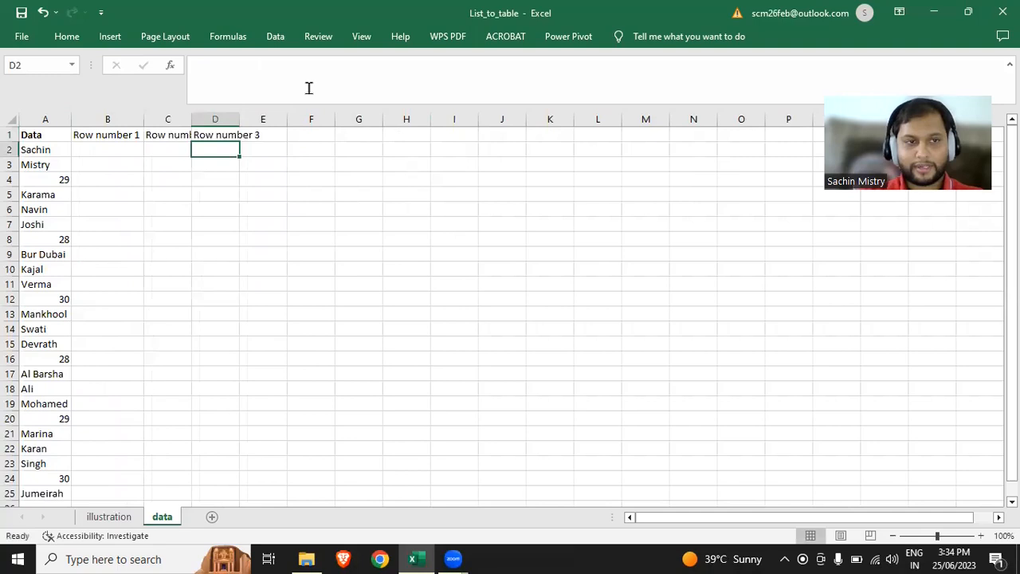
{"action": "double_click", "coordinate": [192, 118]}
{"action": "double_click", "coordinate": [260, 116]}
Number the list rows consecutively from 1 to 24 in B2:B25 under Row number 1.
{"action": "left_click", "coordinate": [210, 150]}
{"action": "key", "text": "Left"}
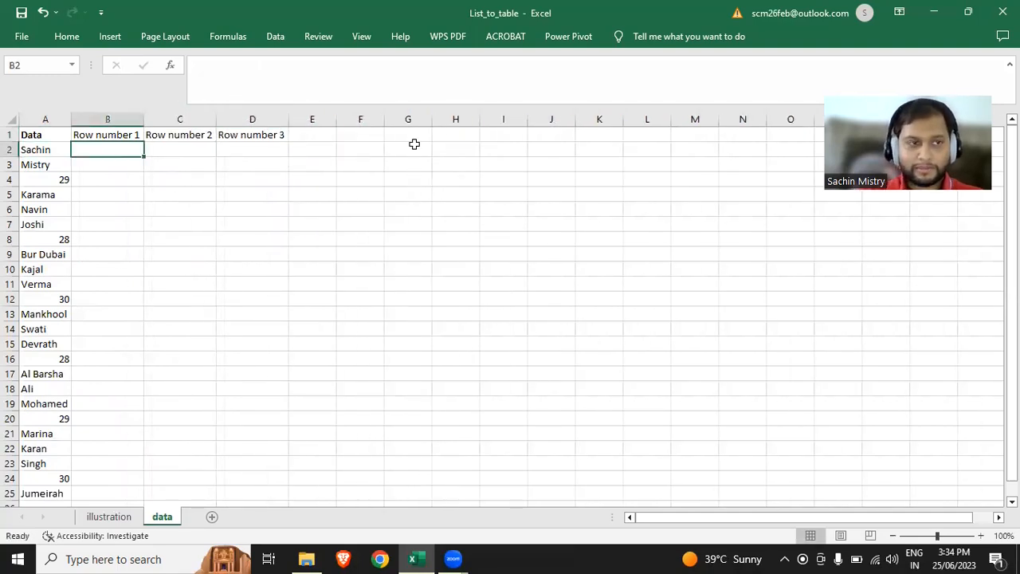
{"action": "type", "text": "1"}
{"action": "key", "text": "Return"}
{"action": "type", "text": "2"}
{"action": "key", "text": "Up"}
{"action": "key", "text": "shift+Down"}
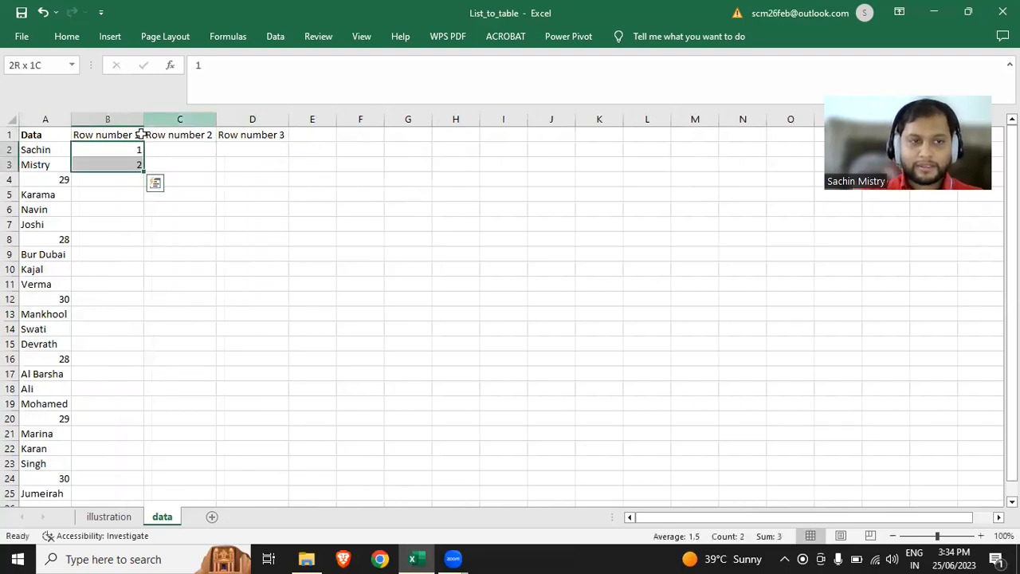
{"action": "double_click", "coordinate": [143, 172]}
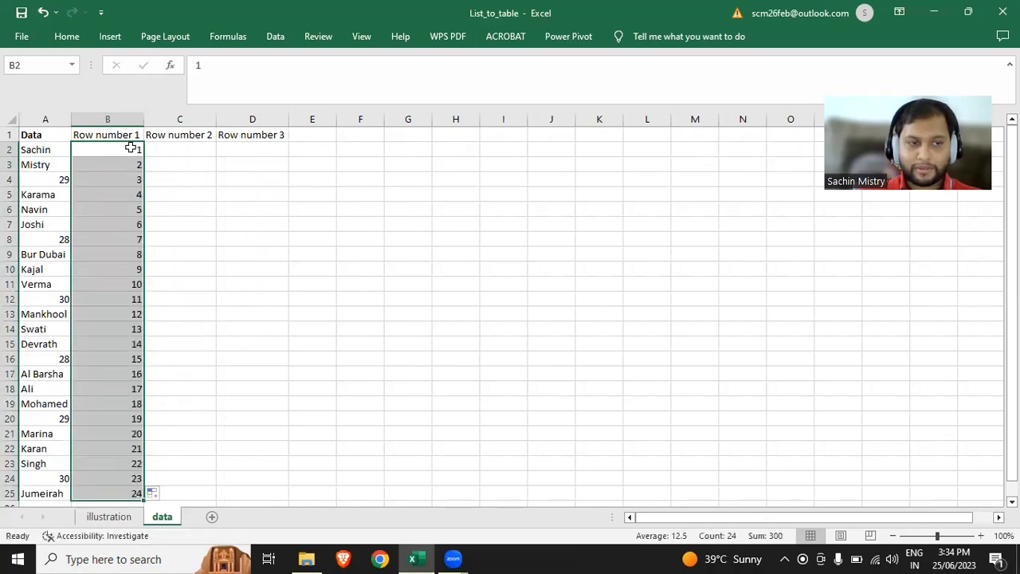
{"action": "left_click", "coordinate": [104, 151]}
{"action": "left_click", "coordinate": [114, 490]}
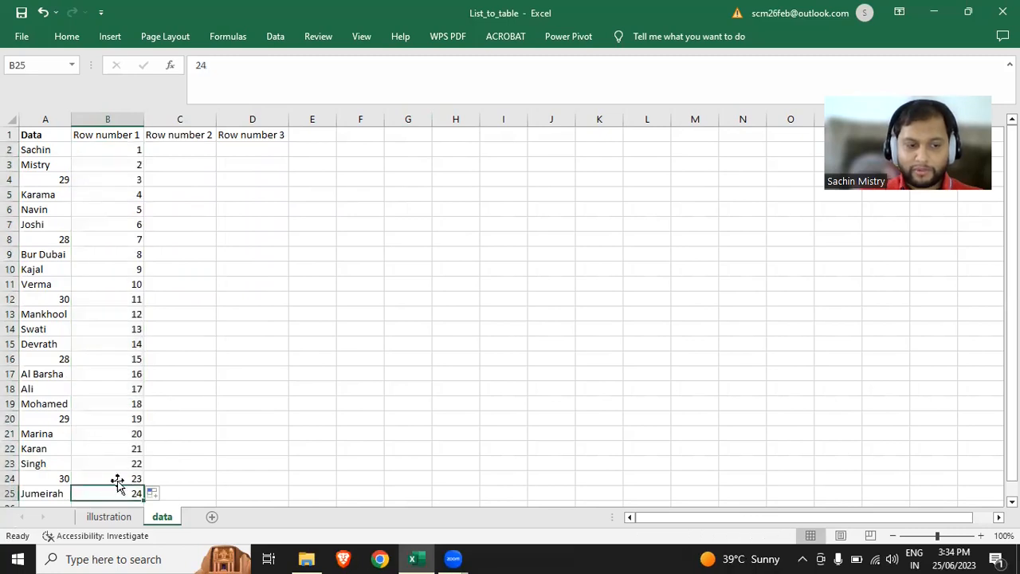
Enter 1 in C2 as the starting value of the count within each four-row record.
{"action": "left_click", "coordinate": [199, 147]}
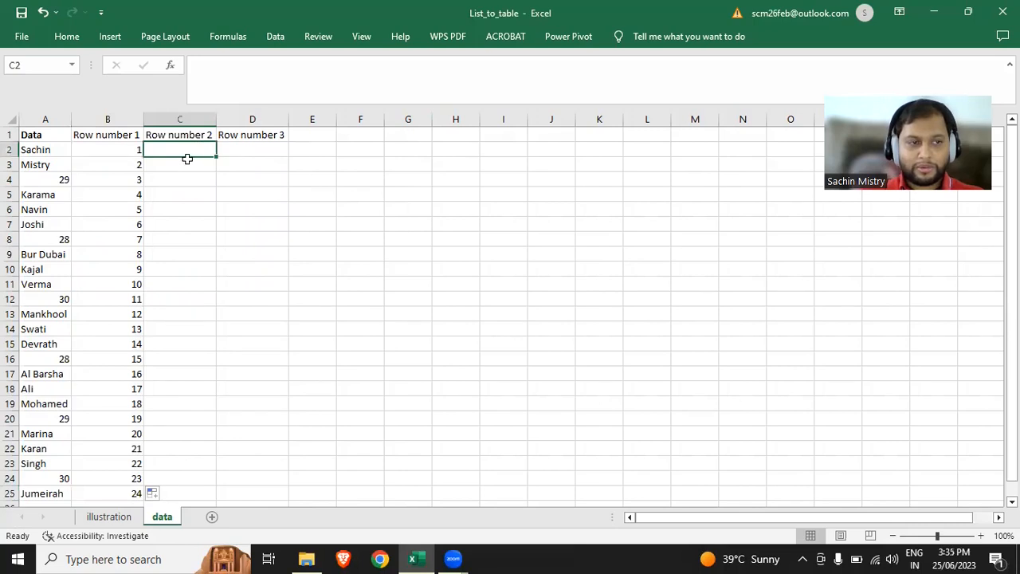
{"action": "left_click", "coordinate": [56, 149]}
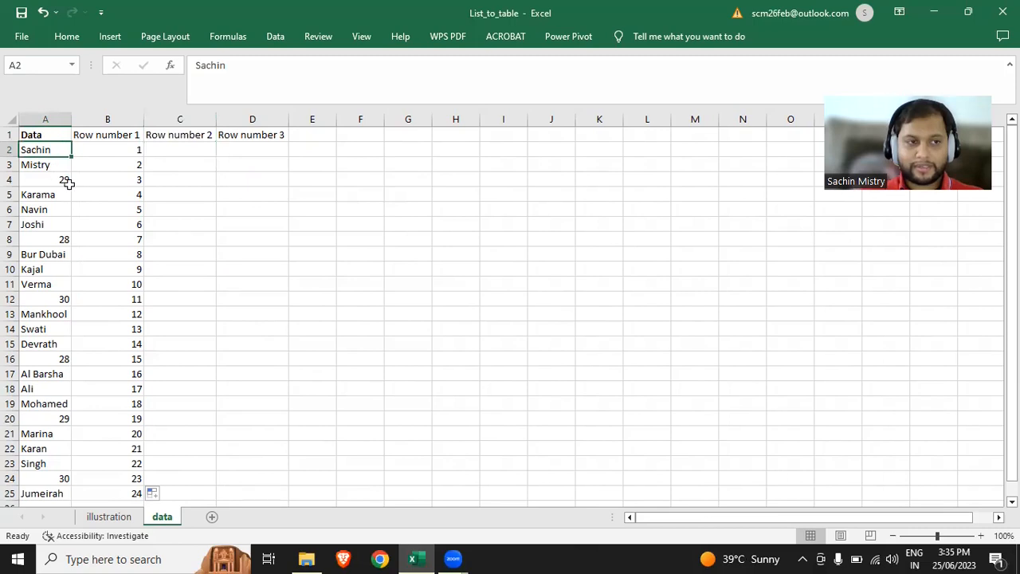
{"action": "left_click_drag", "start_coordinate": [46, 149], "coordinate": [43, 190]}
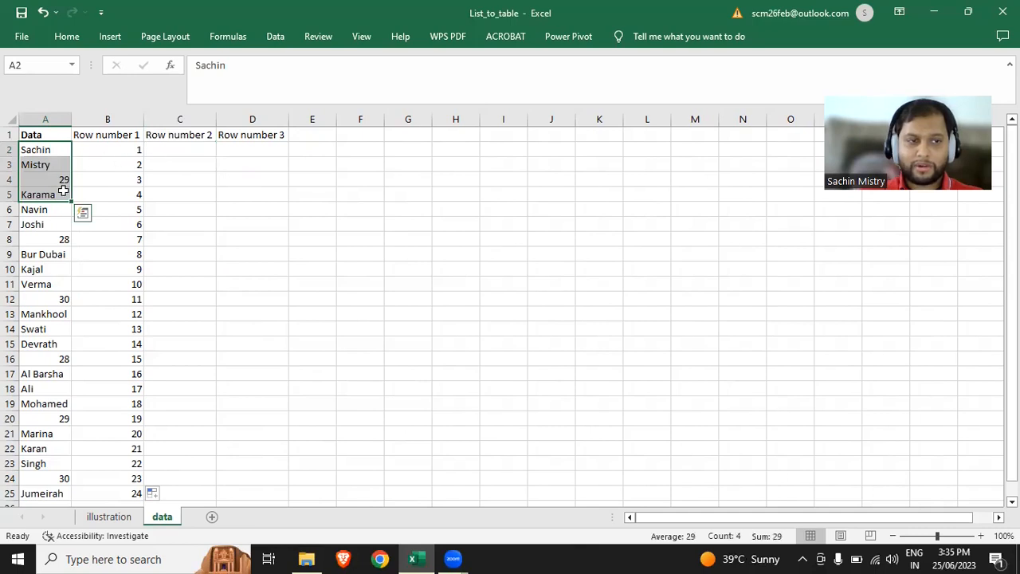
{"action": "left_click_drag", "start_coordinate": [52, 208], "coordinate": [49, 251]}
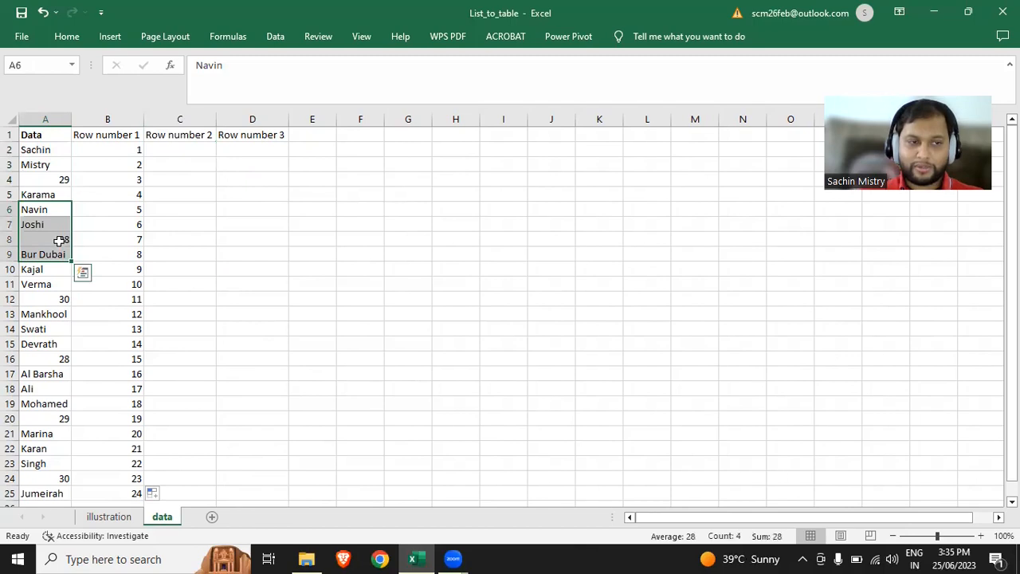
{"action": "left_click", "coordinate": [48, 150]}
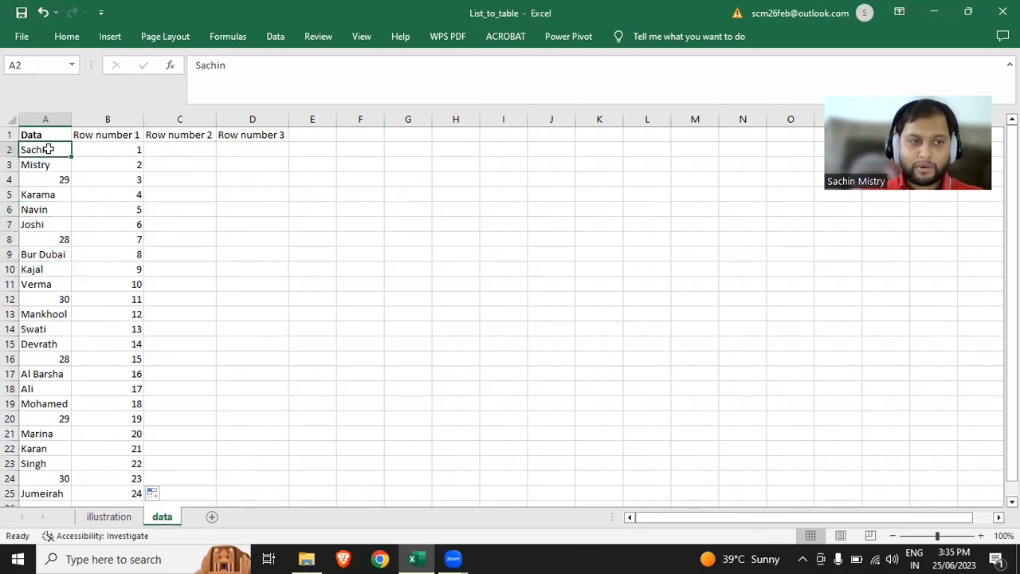
{"action": "left_click", "coordinate": [169, 147]}
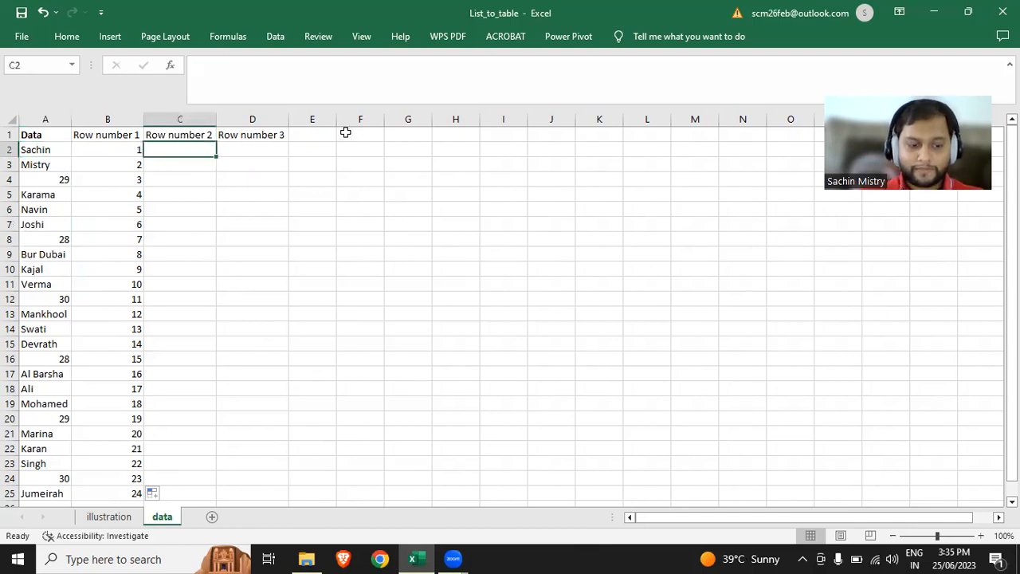
{"action": "type", "text": "1"}
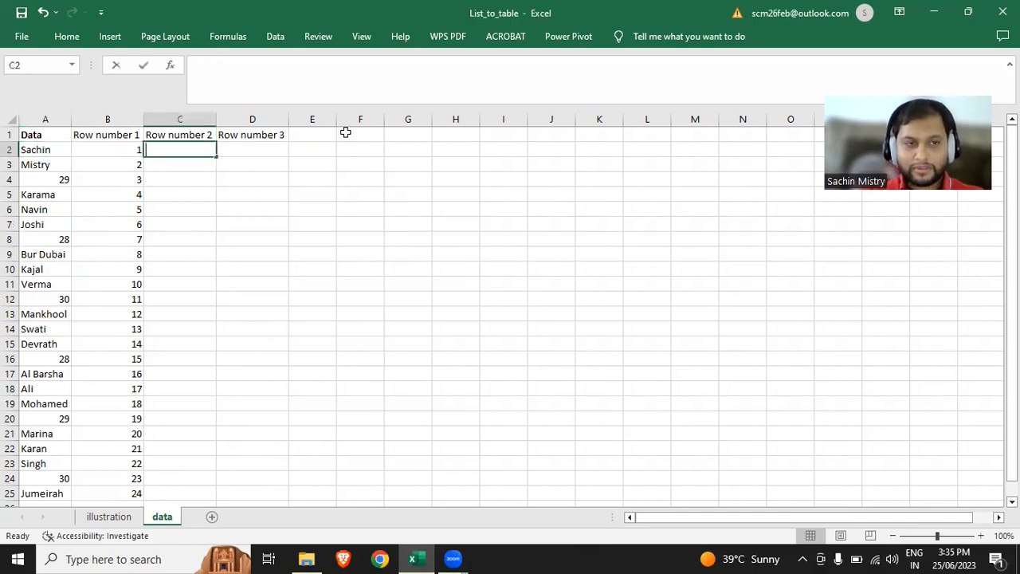
{"action": "key", "text": "Return"}
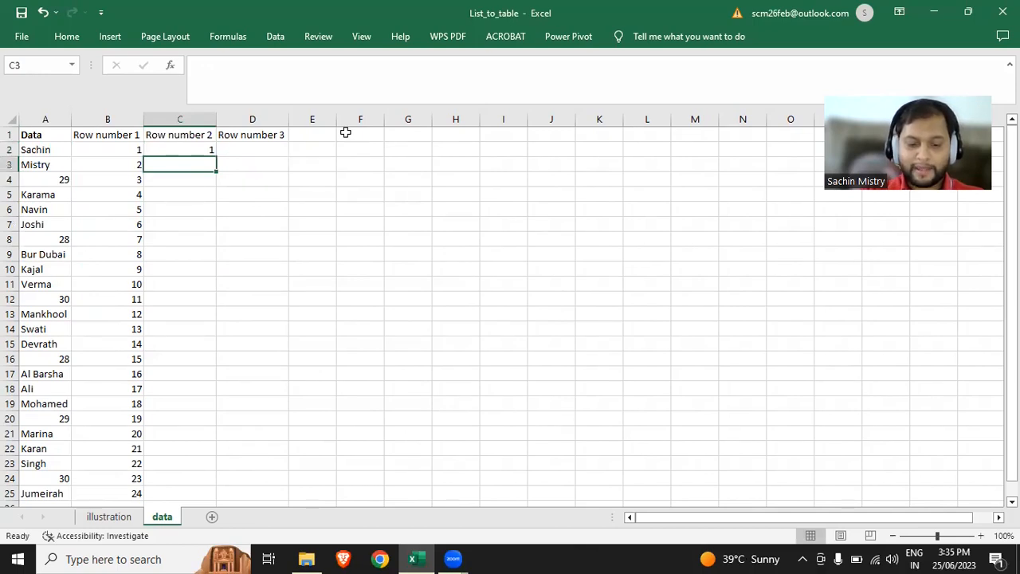
Enter the formula =IF(C2=4,1,C2+1) in C3 so the count restarts at 1 after every 4.
{"action": "type", "text": "=if"}
{"action": "key", "text": "Tab"}
{"action": "key", "text": "Up"}
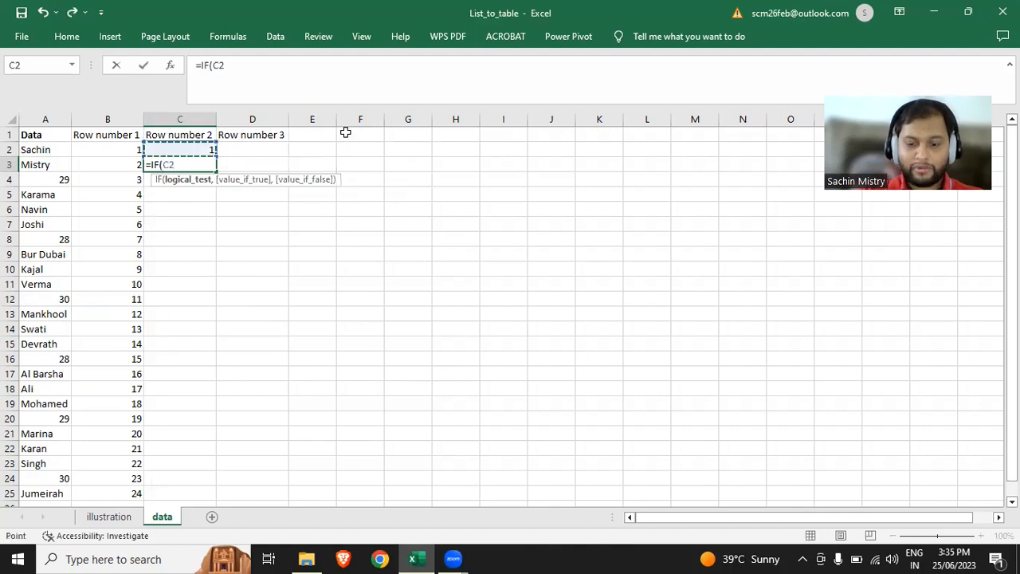
{"action": "type", "text": "=4,"}
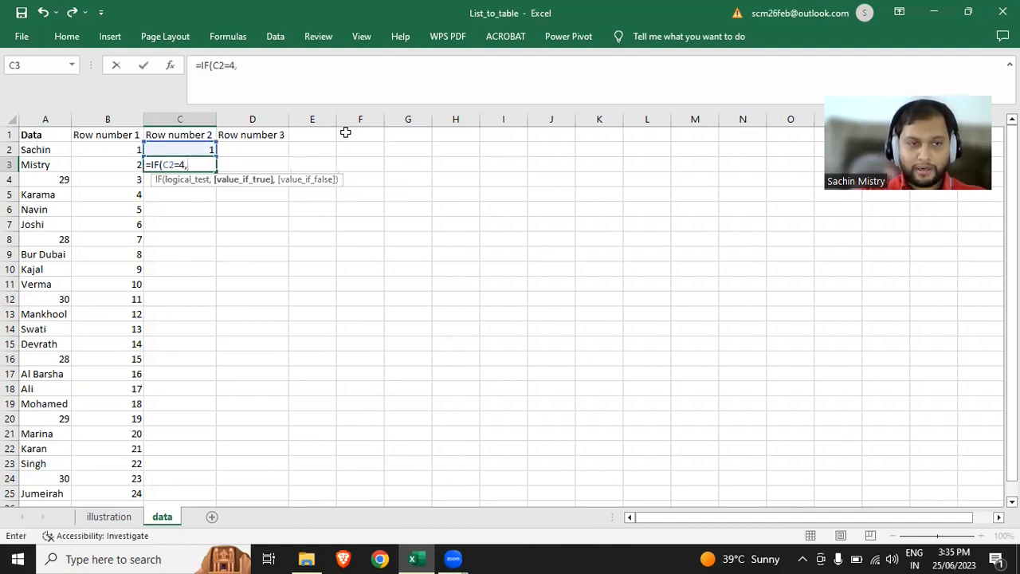
{"action": "type", "text": "1,"}
{"action": "key", "text": "Up"}
{"action": "type", "text": "+!"}
{"action": "key", "text": "Return"}
{"action": "key", "text": "Return"}
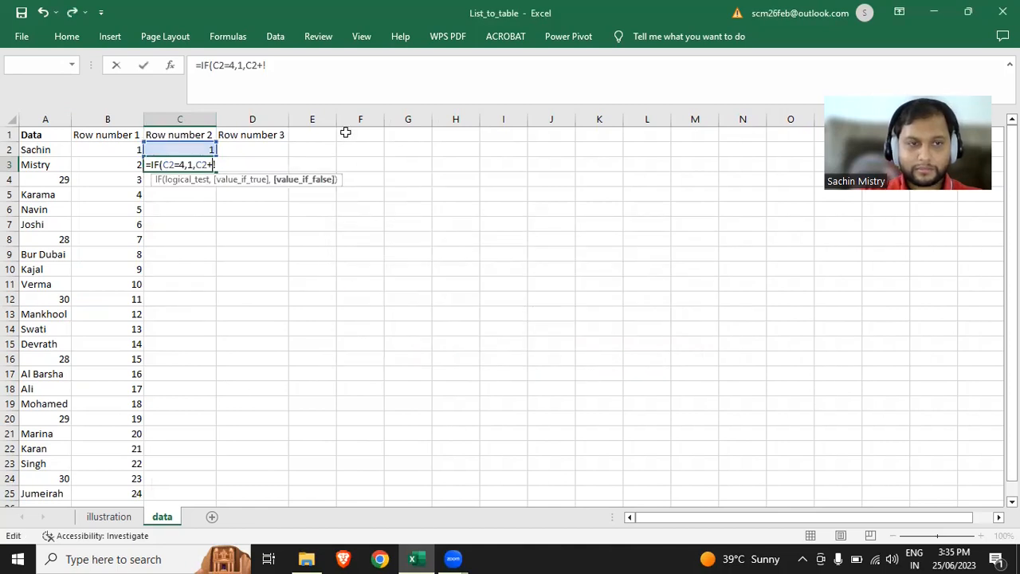
{"action": "key", "text": "BackSpace"}
{"action": "type", "text": "1)"}
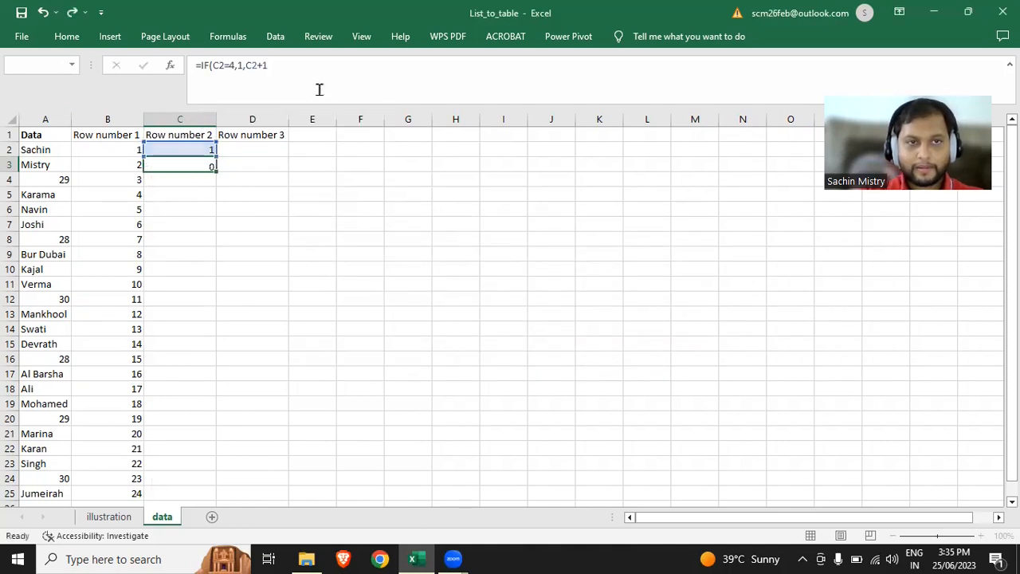
{"action": "key", "text": "Return"}
Copy the repeating-count formula from C3 down through C25.
{"action": "key", "text": "Up"}
{"action": "key", "text": "ctrl+c"}
{"action": "key", "text": "Down"}
{"action": "key", "text": "shift+Down"}
{"action": "key", "text": "shift+Down"}
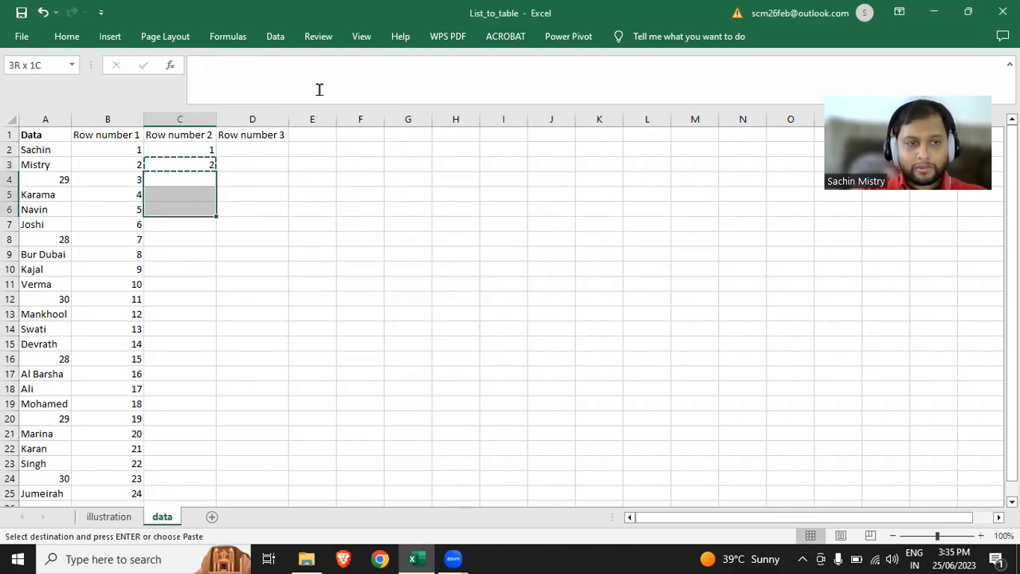
{"action": "key", "text": "ctrl+v"}
{"action": "key", "text": "Escape"}
{"action": "left_click", "coordinate": [264, 236]}
{"action": "left_click", "coordinate": [208, 194]}
{"action": "left_click", "coordinate": [199, 210]}
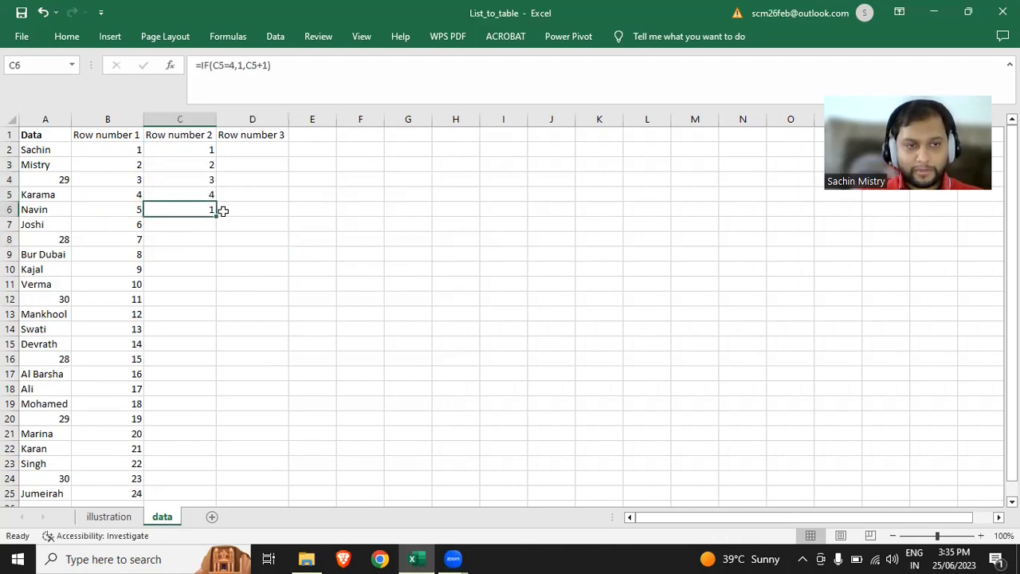
{"action": "left_click_drag", "start_coordinate": [215, 219], "coordinate": [203, 498]}
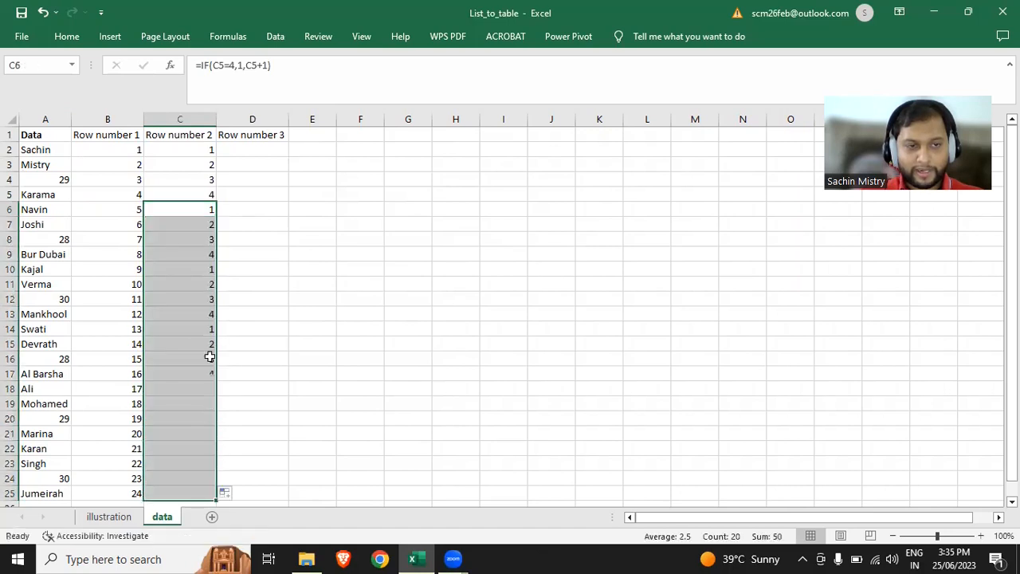
Examine how the repeating counts under Row number 2 line up with the four-row records in the Data column.
{"action": "left_click", "coordinate": [190, 209]}
{"action": "left_click_drag", "start_coordinate": [193, 148], "coordinate": [195, 196]}
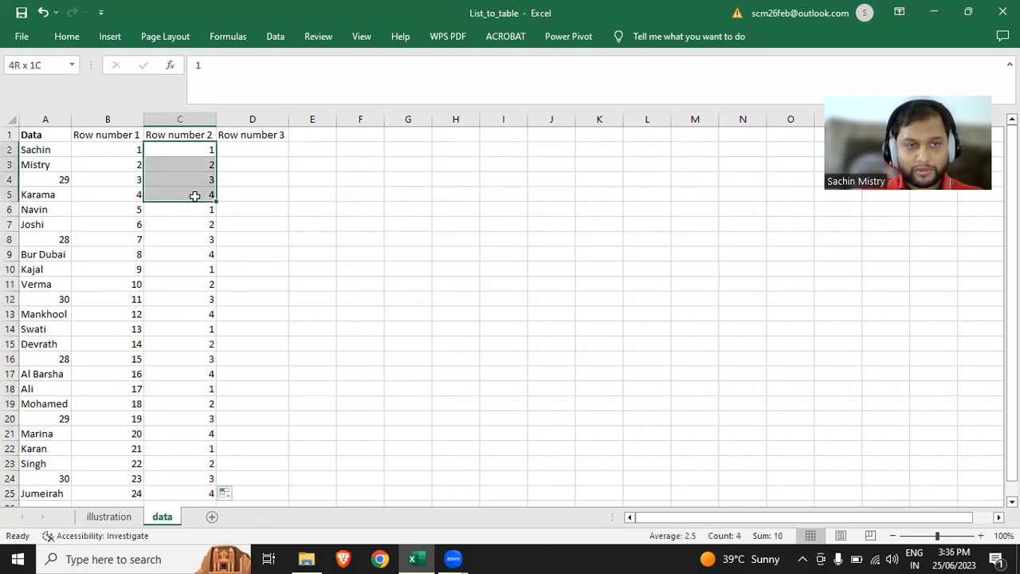
{"action": "left_click_drag", "start_coordinate": [54, 152], "coordinate": [59, 198]}
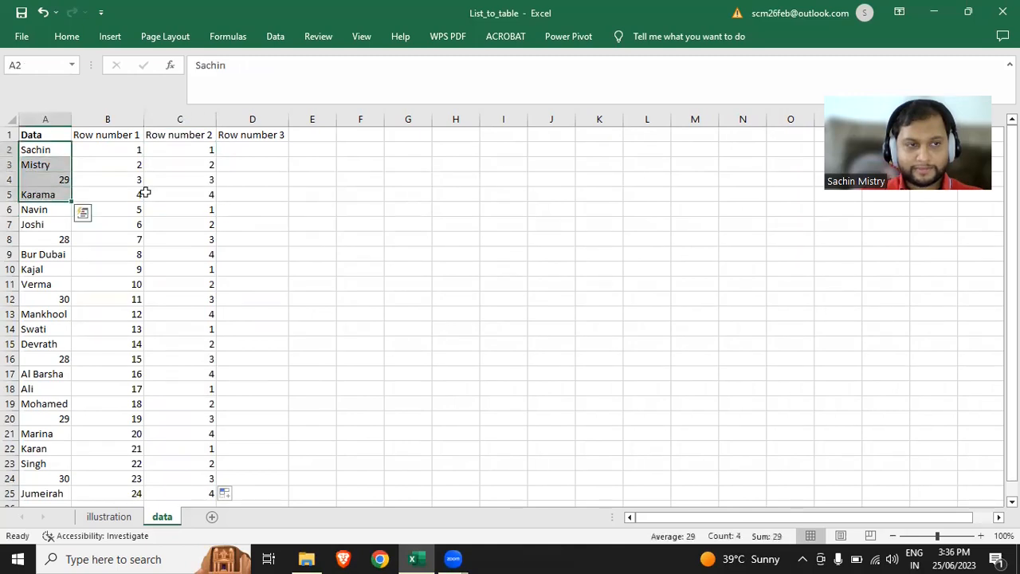
{"action": "left_click_drag", "start_coordinate": [209, 207], "coordinate": [200, 255]}
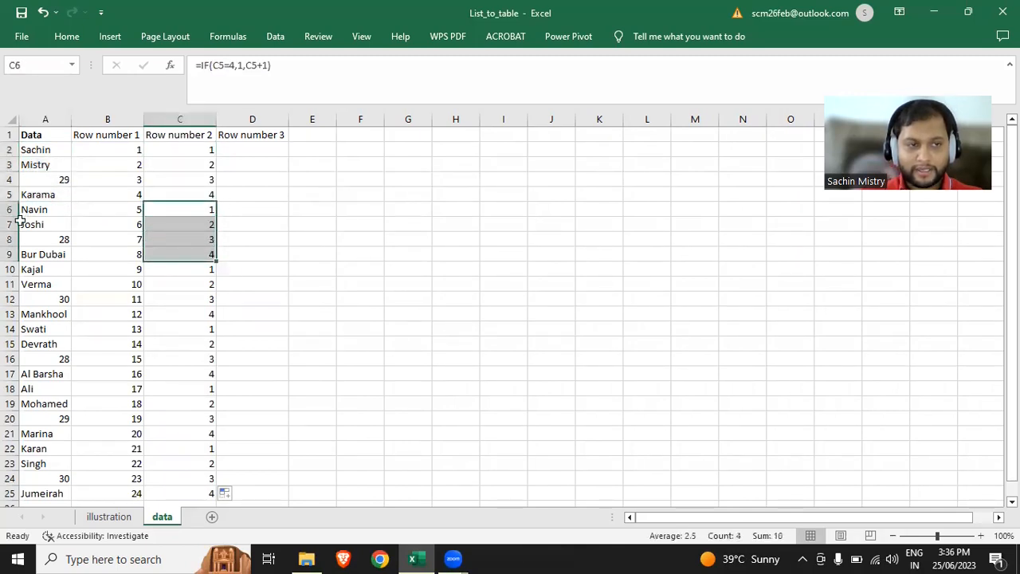
{"action": "left_click", "coordinate": [276, 228]}
{"action": "left_click", "coordinate": [245, 146]}
{"action": "left_click", "coordinate": [58, 146]}
{"action": "left_click_drag", "start_coordinate": [58, 146], "coordinate": [58, 311]}
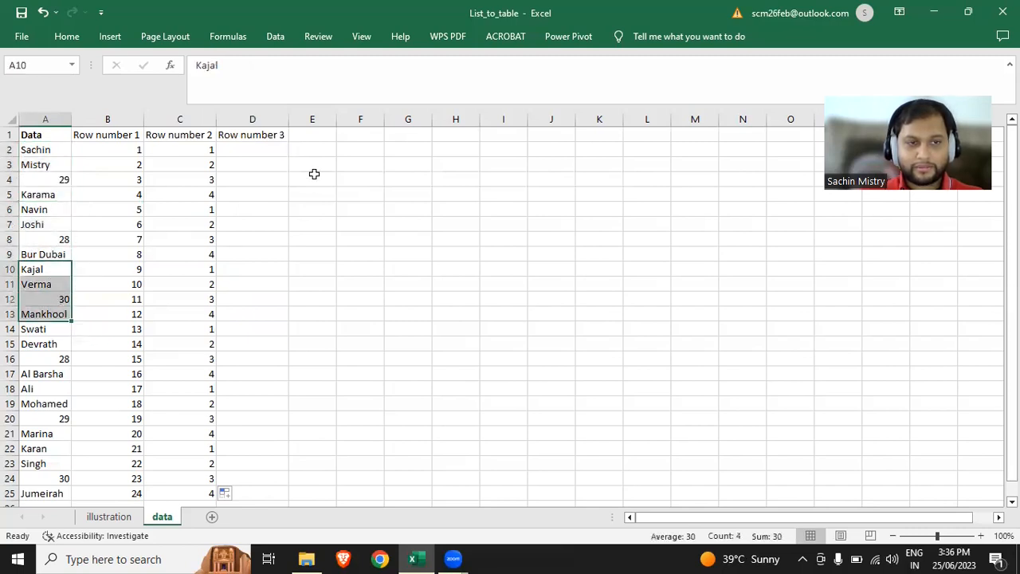
Turn on filtering for the header row that spans Data through Row number 3.
{"action": "left_click", "coordinate": [271, 149]}
{"action": "key", "text": "Up"}
{"action": "key", "text": "ctrl+shift+l"}
{"action": "key", "text": "Right"}
{"action": "key", "text": "Left"}
{"action": "key", "text": "alt+Down"}
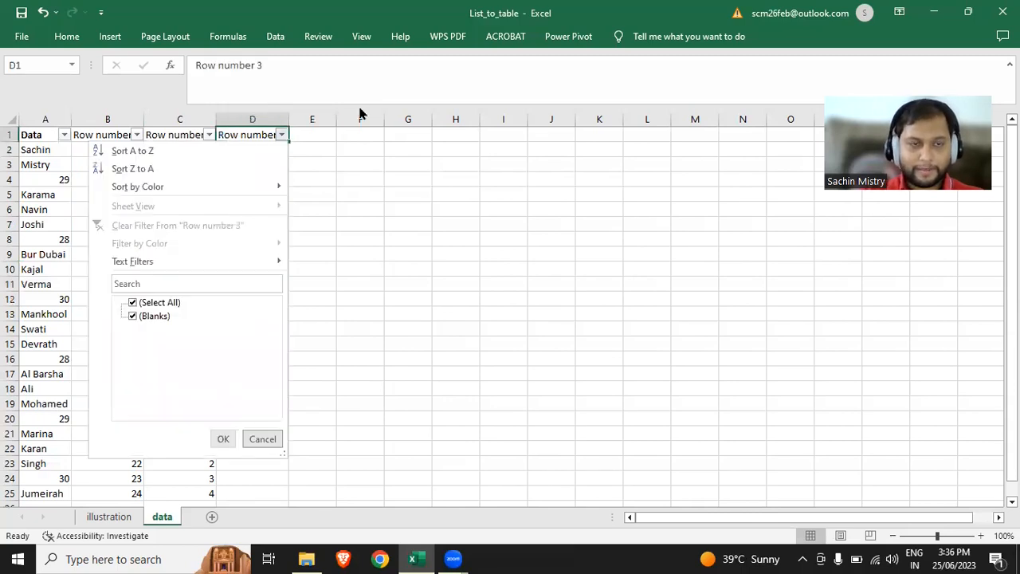
{"action": "key", "text": "Escape"}
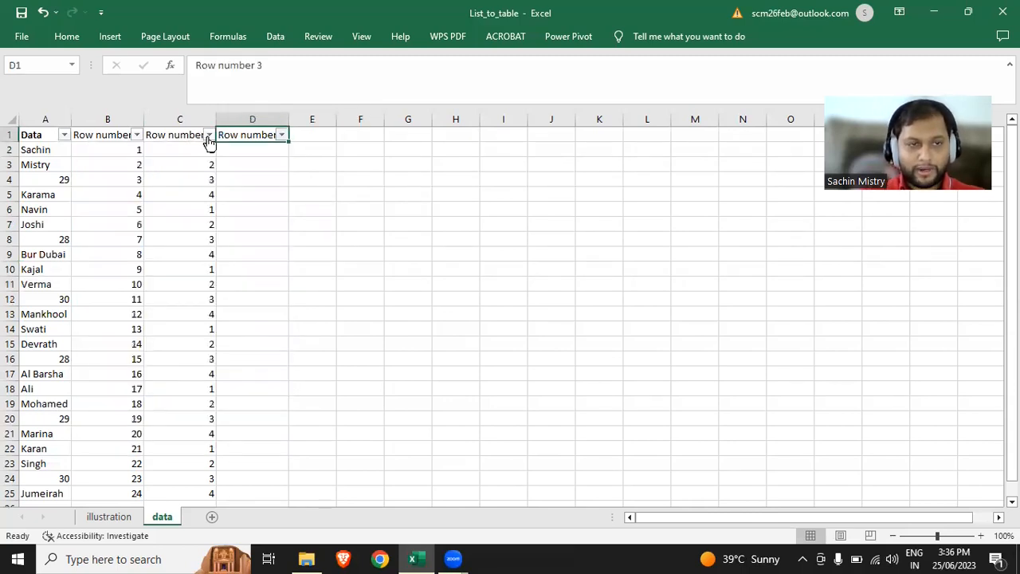
Filter the Row number 2 column to show only the rows with the value 1.
{"action": "left_click", "coordinate": [209, 135]}
{"action": "left_click", "coordinate": [76, 303]}
{"action": "left_click", "coordinate": [62, 316]}
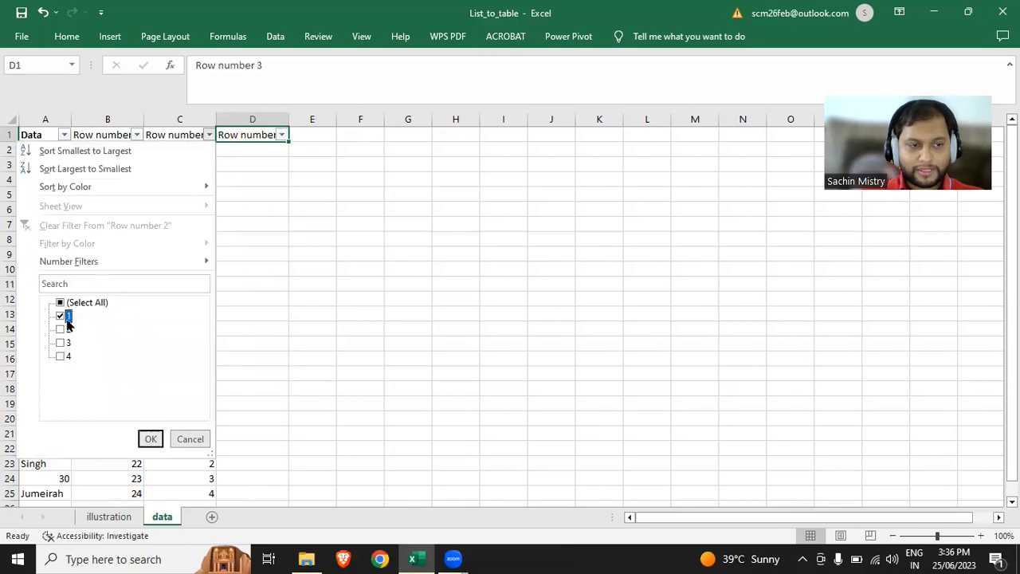
{"action": "left_click", "coordinate": [149, 439]}
Under Row number 3, enter 1 in D2 and the formula =D2+1 in the next visible cell, D6.
{"action": "left_click", "coordinate": [252, 149]}
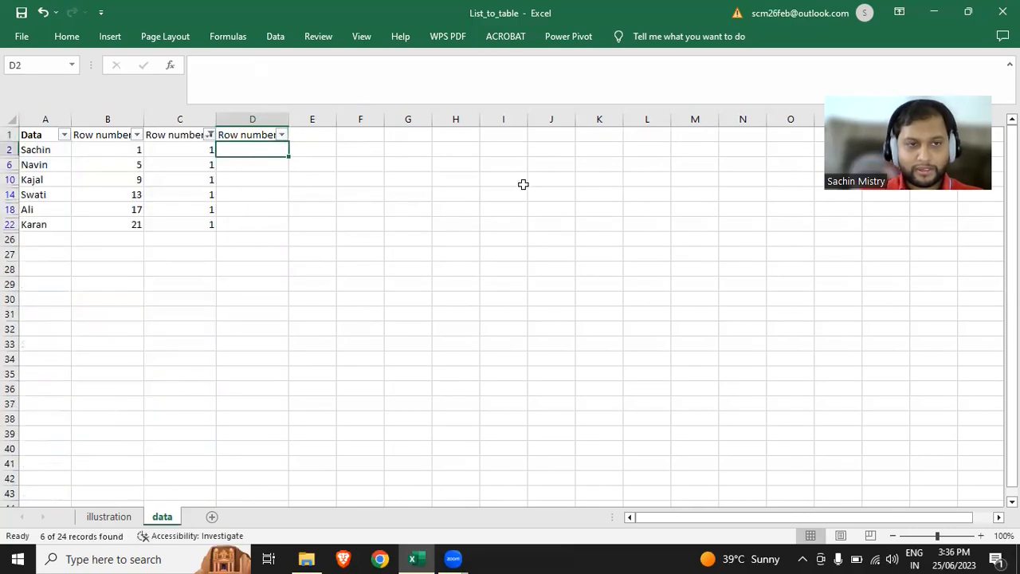
{"action": "type", "text": "1"}
{"action": "key", "text": "Return"}
{"action": "type", "text": "="}
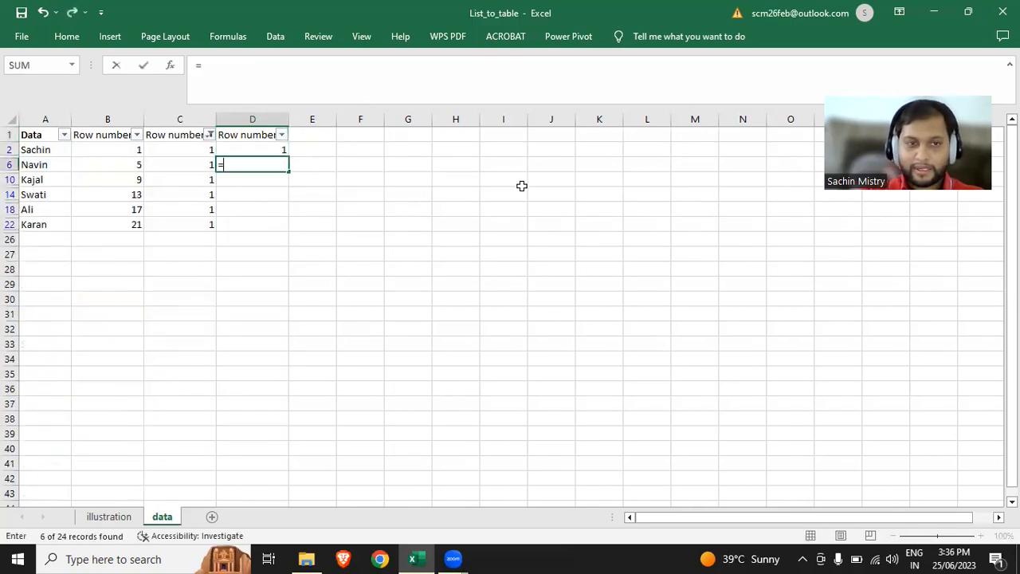
{"action": "key", "text": "Up"}
{"action": "type", "text": "+"}
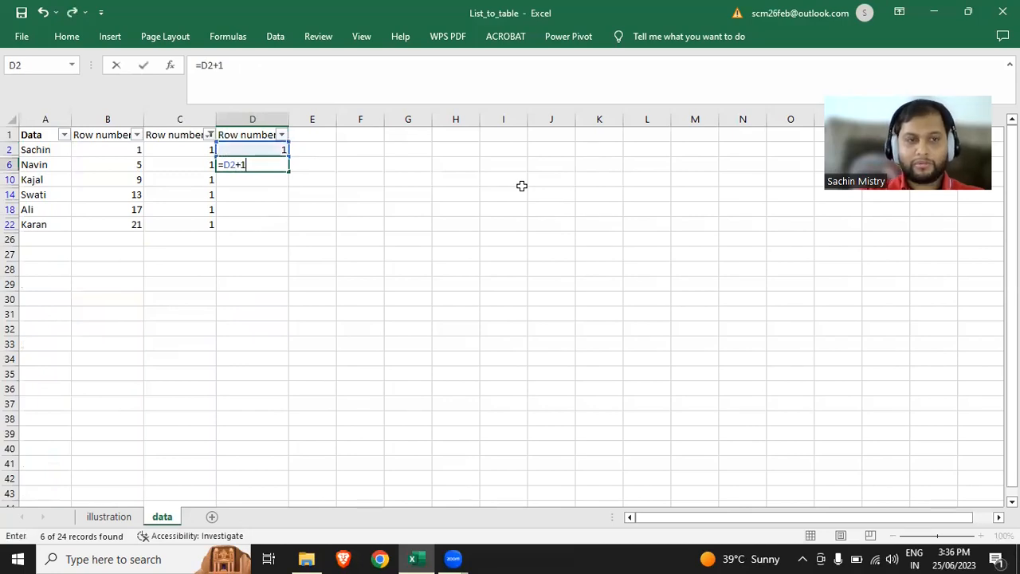
{"action": "key", "text": "ctrl+Return"}
Copy the formula from D6 into the remaining visible cells of Row number 3, D10 through D22.
{"action": "key", "text": "ctrl+c"}
{"action": "key", "text": "Down"}
{"action": "key", "text": "shift+Down"}
{"action": "key", "text": "shift+Down"}
{"action": "key", "text": "shift+Down"}
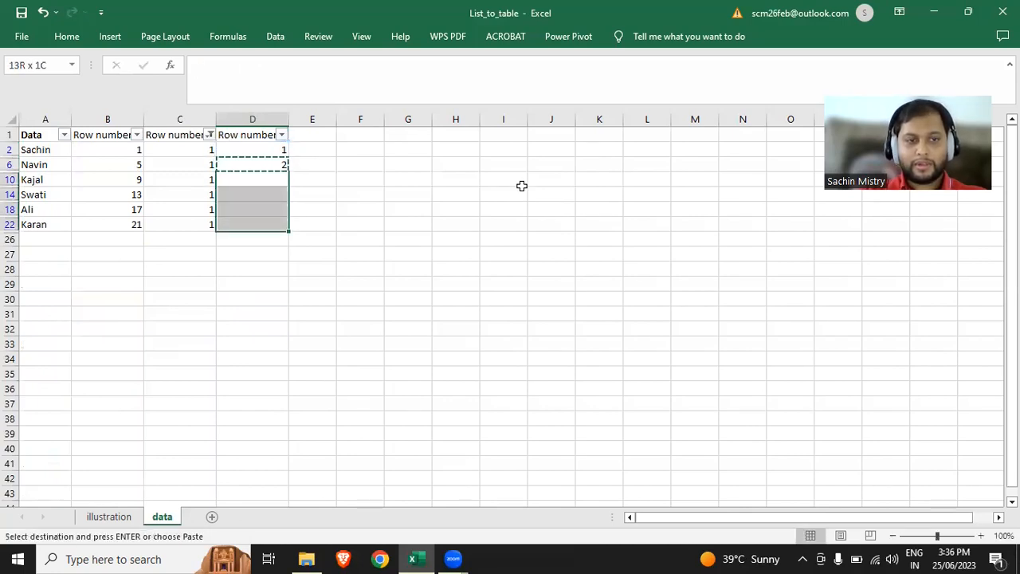
{"action": "key", "text": "Return"}
Remove the filters from the header row so all rows of the list are shown.
{"action": "key", "text": "Up"}
{"action": "key", "text": "Up"}
{"action": "key", "text": "ctrl+shift+l"}
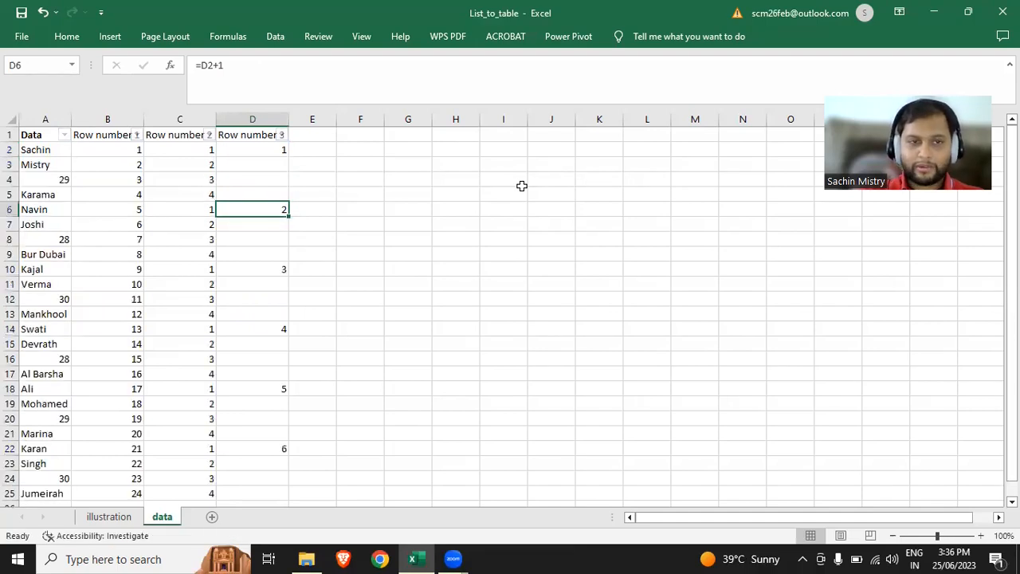
{"action": "left_click", "coordinate": [364, 191]}
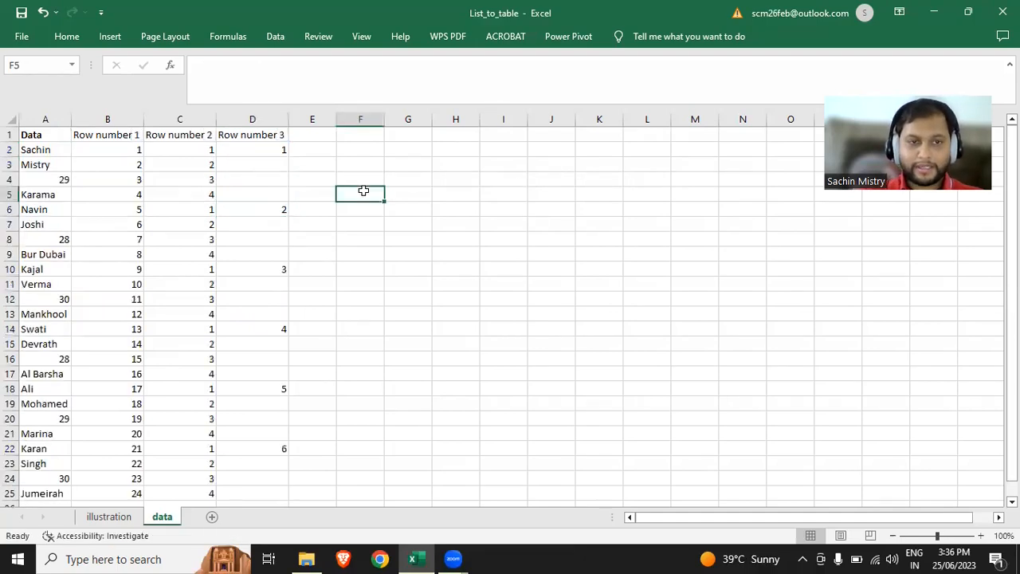
Examine how the numbers and blank cells under Row number 3 line up with the four-row records in Data.
{"action": "left_click", "coordinate": [272, 148]}
{"action": "left_click_drag", "start_coordinate": [50, 145], "coordinate": [52, 253]}
{"action": "left_click", "coordinate": [253, 210]}
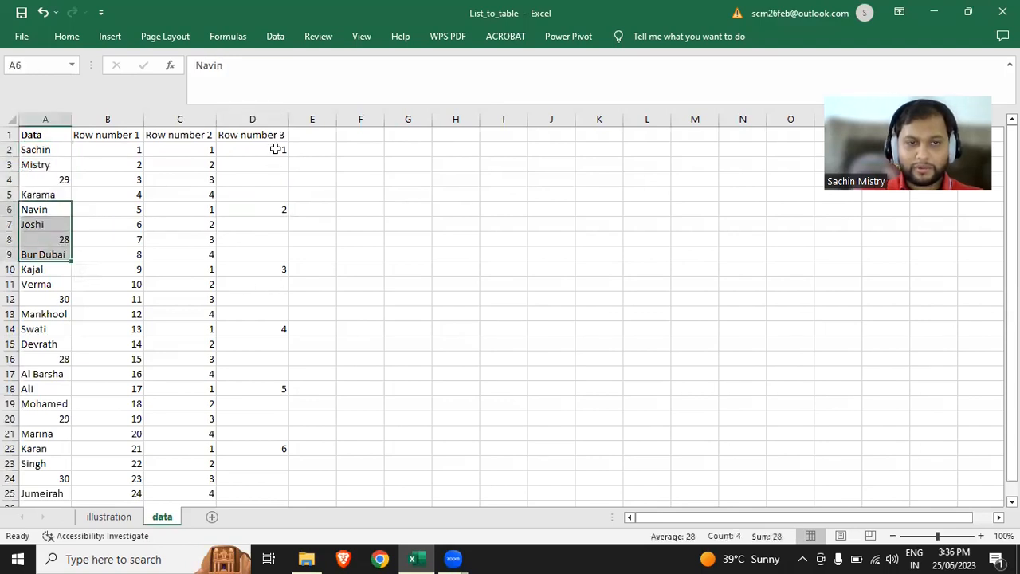
{"action": "left_click_drag", "start_coordinate": [271, 165], "coordinate": [269, 196]}
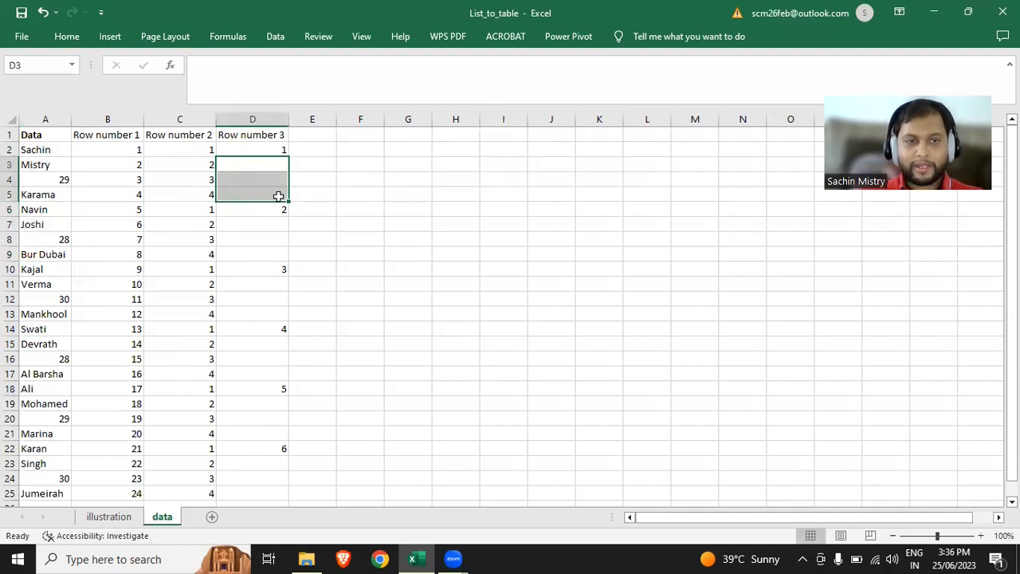
{"action": "left_click", "coordinate": [320, 163]}
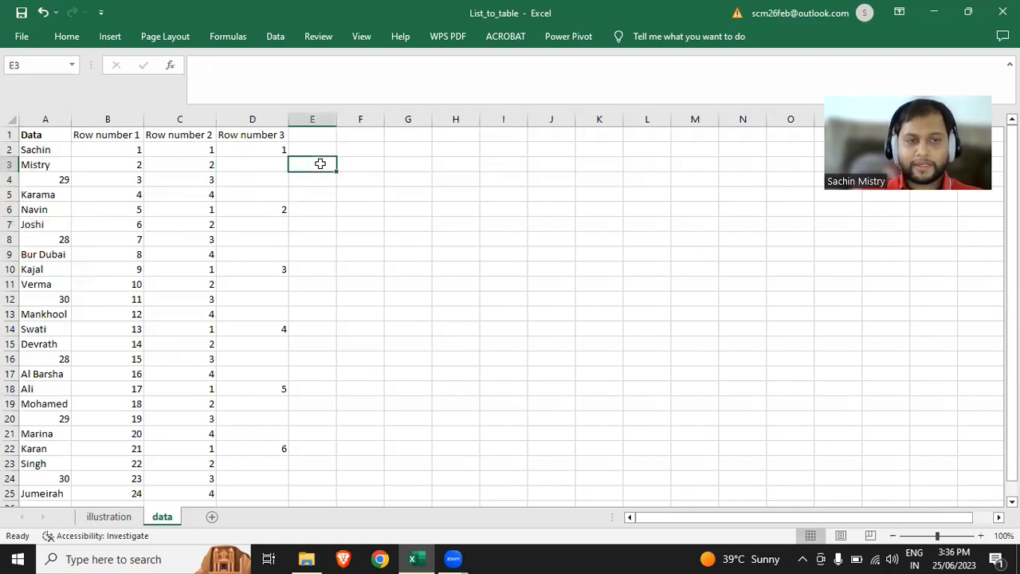
{"action": "left_click", "coordinate": [127, 161]}
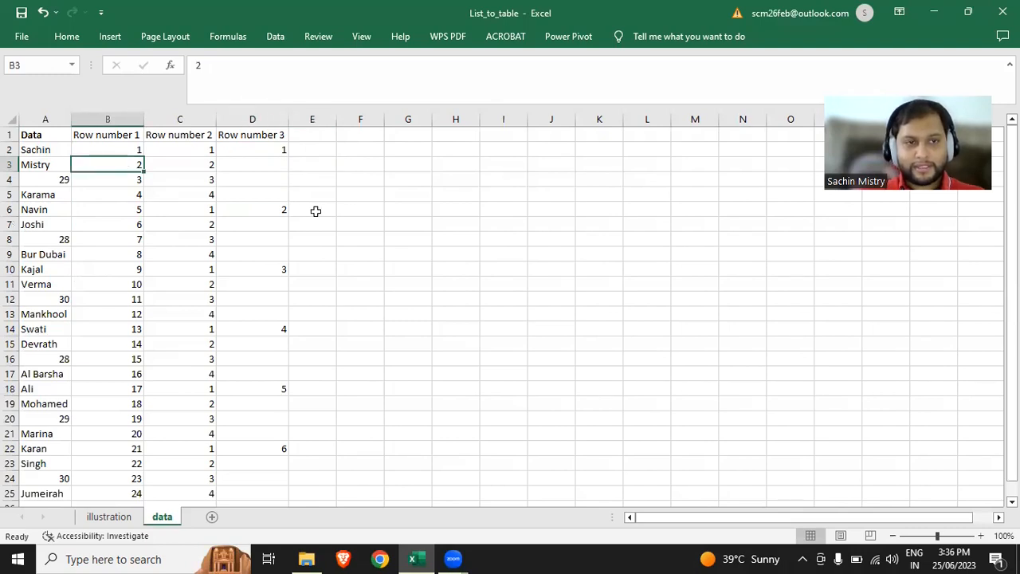
{"action": "left_click", "coordinate": [340, 191]}
{"action": "key", "text": "ctrl"}
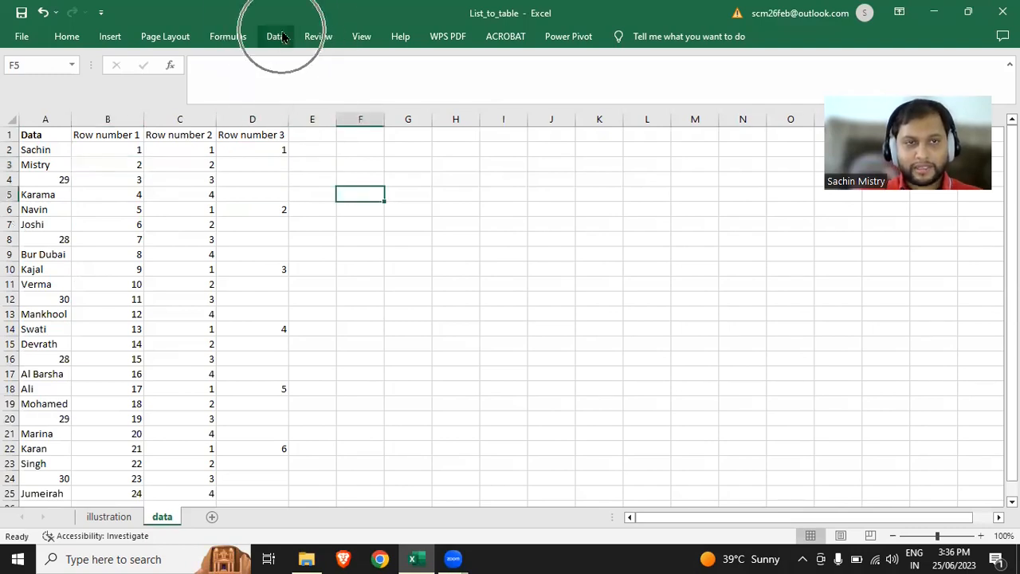
Launch the Power Query Editor from the workbook's Get Data options.
{"action": "left_click", "coordinate": [283, 36]}
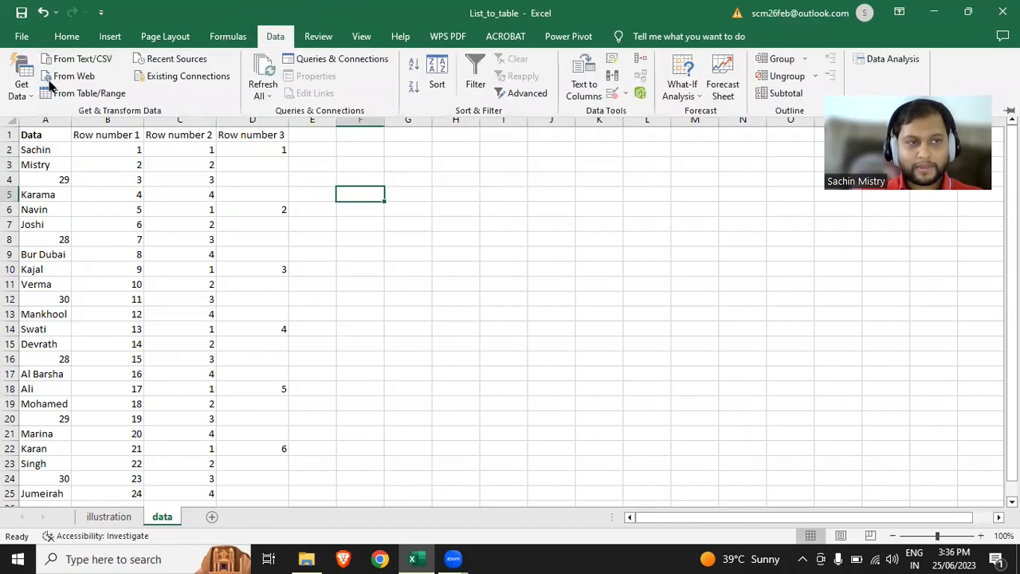
{"action": "key", "text": "ctrl"}
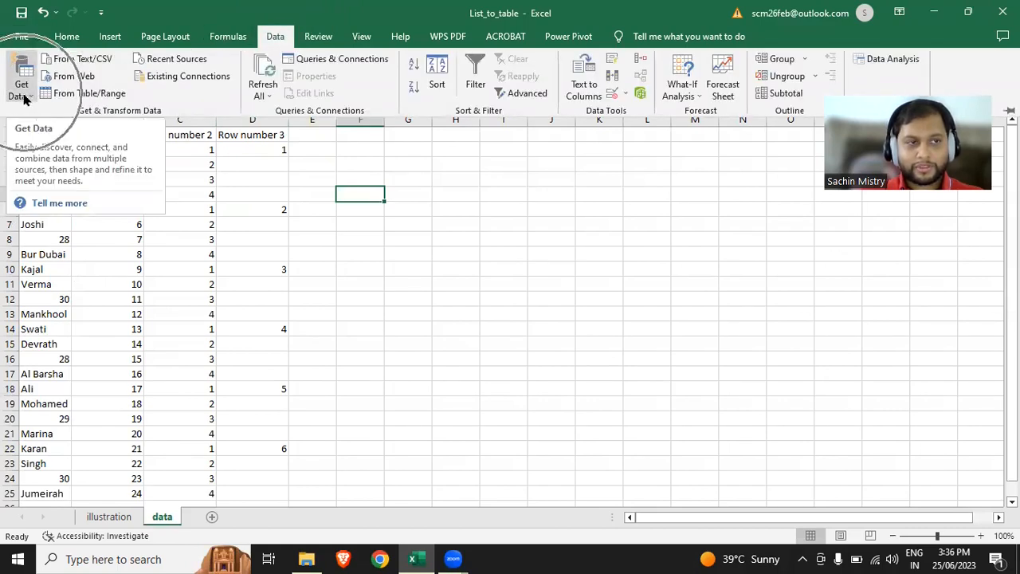
{"action": "left_click", "coordinate": [26, 94]}
{"action": "left_click", "coordinate": [60, 311]}
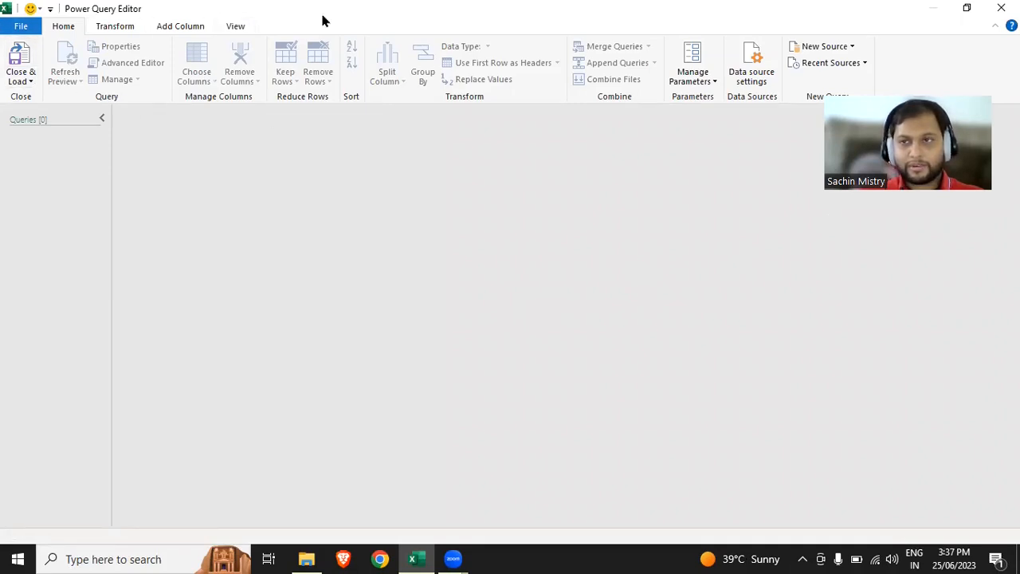
Import the data sheet of the List_to_table Excel workbook as a new query source.
{"action": "left_click", "coordinate": [838, 47]}
{"action": "mouse_move", "coordinate": [845, 71]}
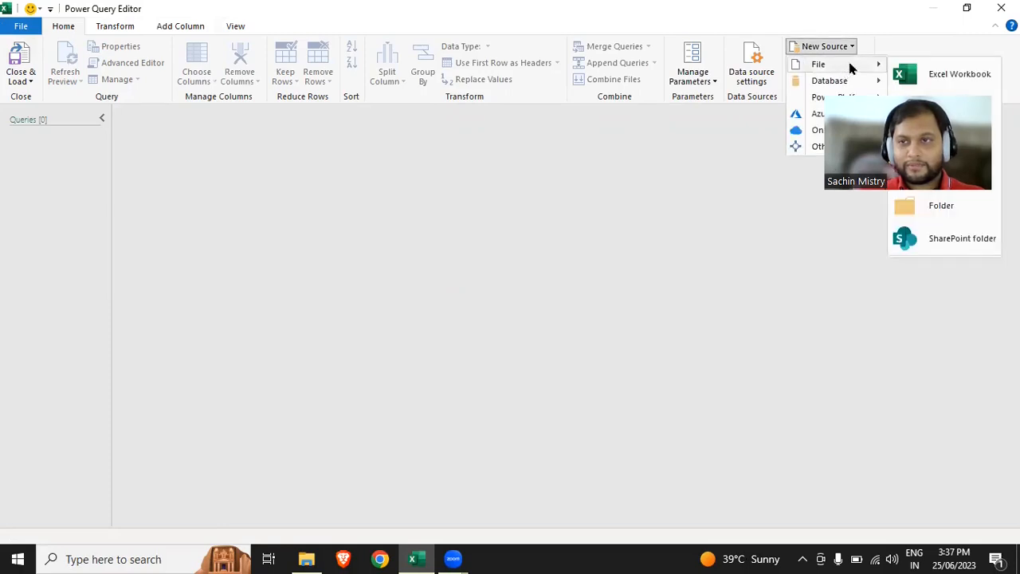
{"action": "left_click", "coordinate": [920, 75]}
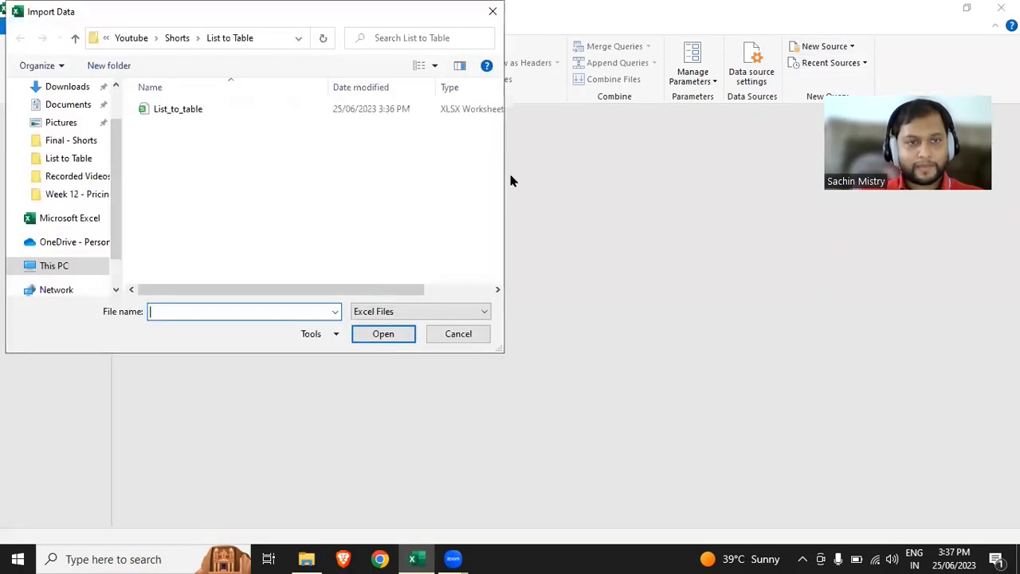
{"action": "left_click", "coordinate": [213, 106]}
{"action": "left_click", "coordinate": [380, 333]}
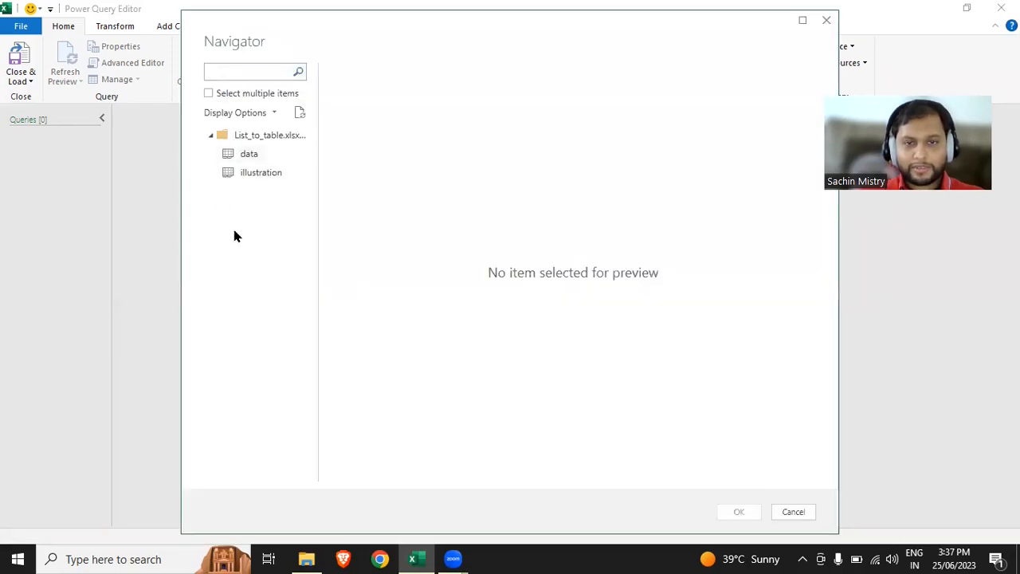
{"action": "left_click", "coordinate": [247, 159]}
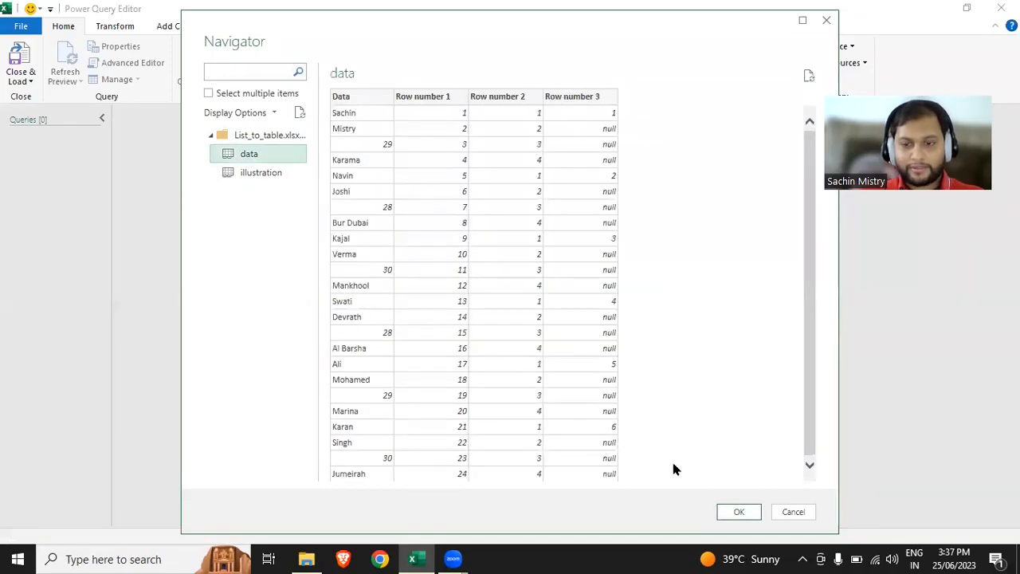
{"action": "left_click", "coordinate": [739, 512]}
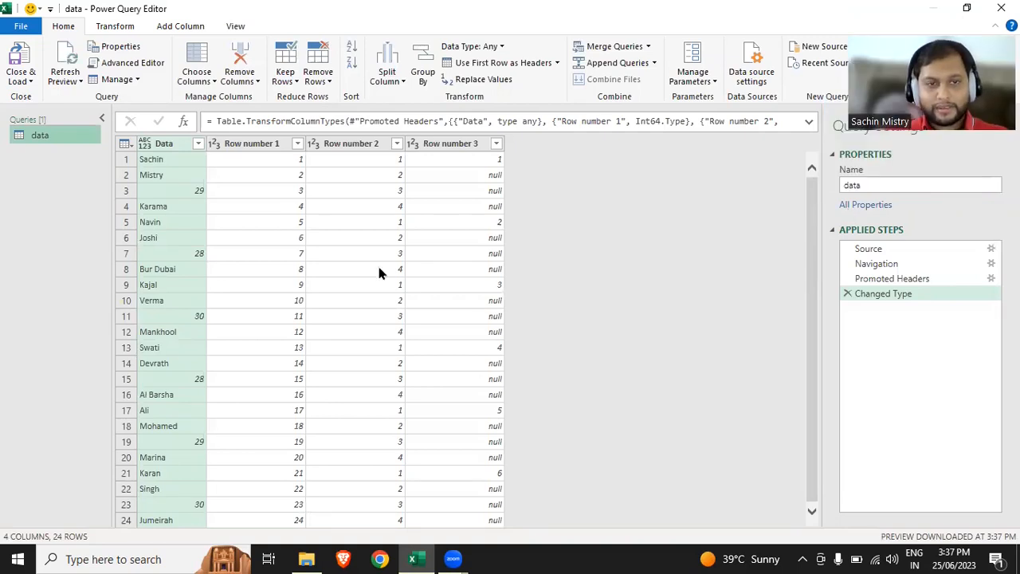
Fill the null cells of the Row number 3 column downward with the number above them.
{"action": "left_click", "coordinate": [469, 147]}
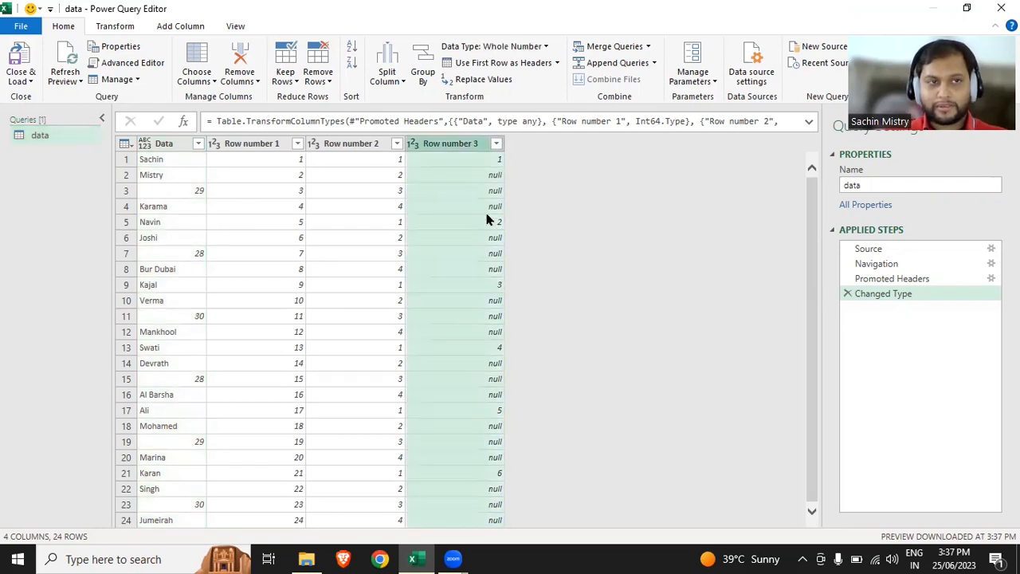
{"action": "left_click", "coordinate": [115, 26]}
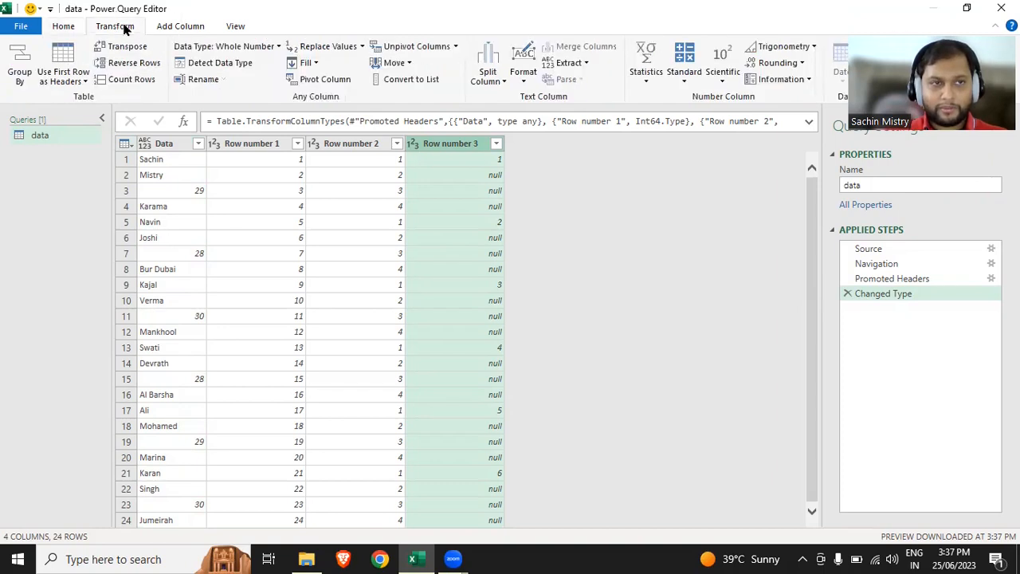
{"action": "left_click", "coordinate": [310, 65]}
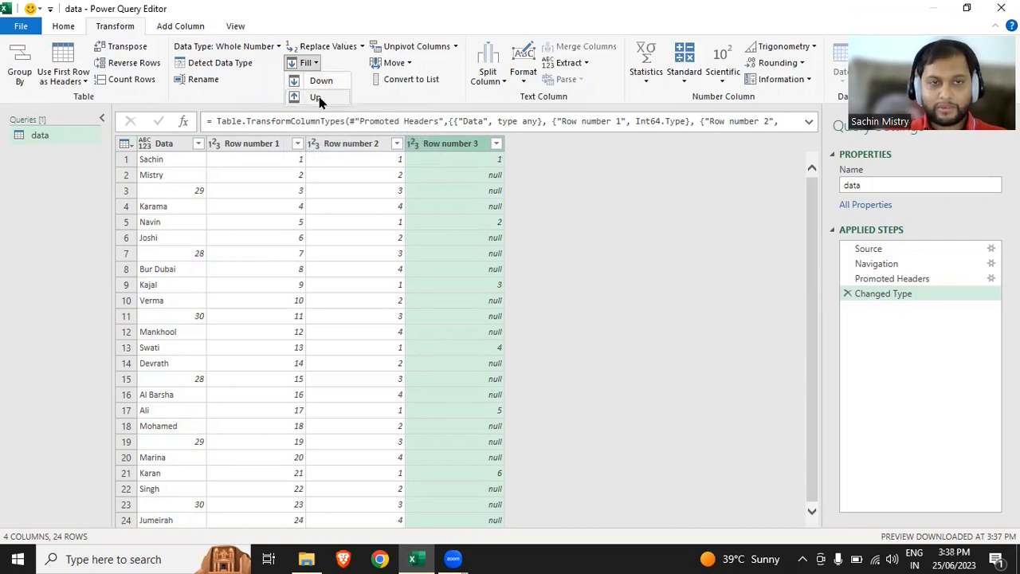
{"action": "left_click", "coordinate": [643, 294]}
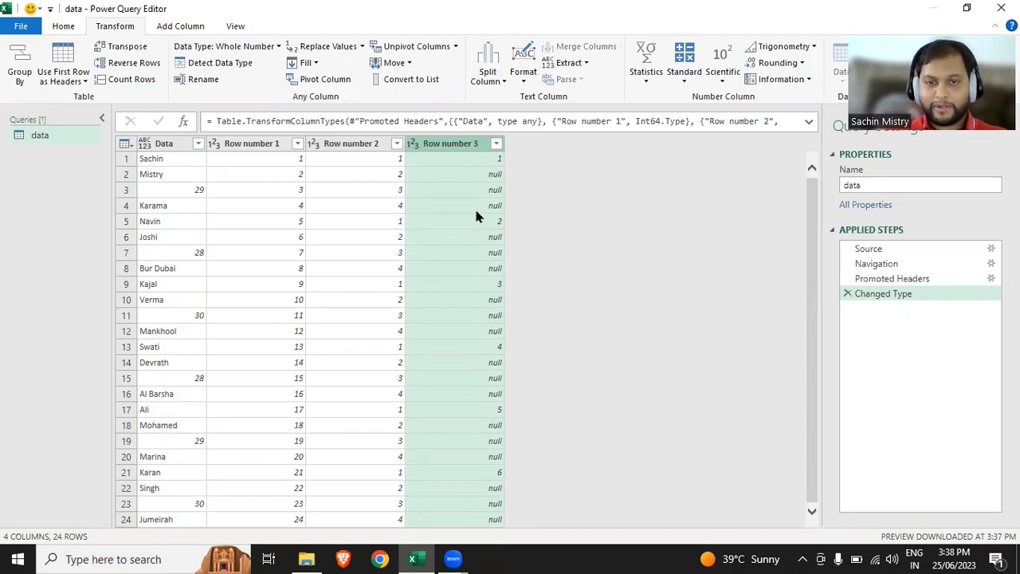
{"action": "left_click", "coordinate": [314, 65]}
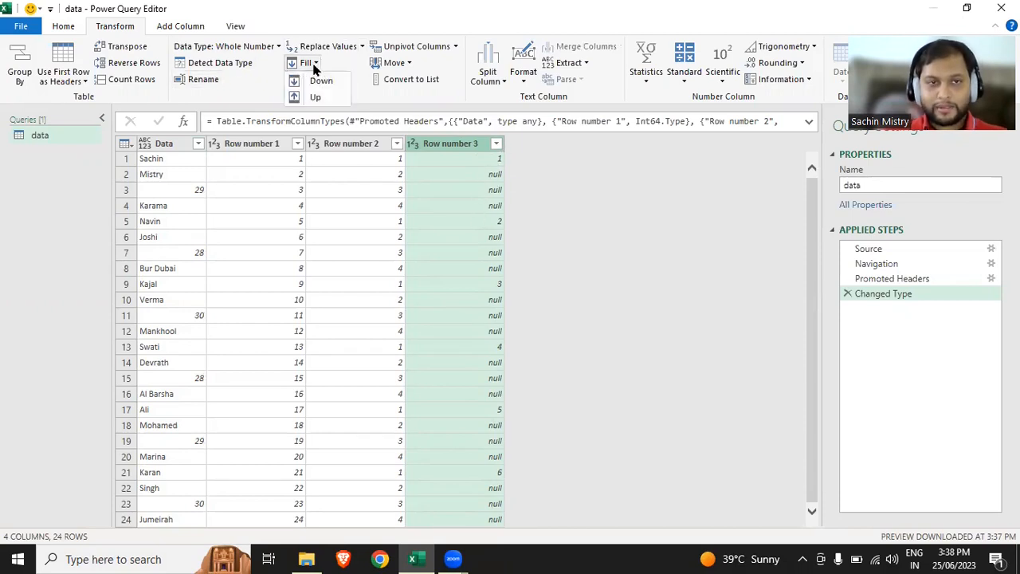
{"action": "left_click", "coordinate": [322, 82]}
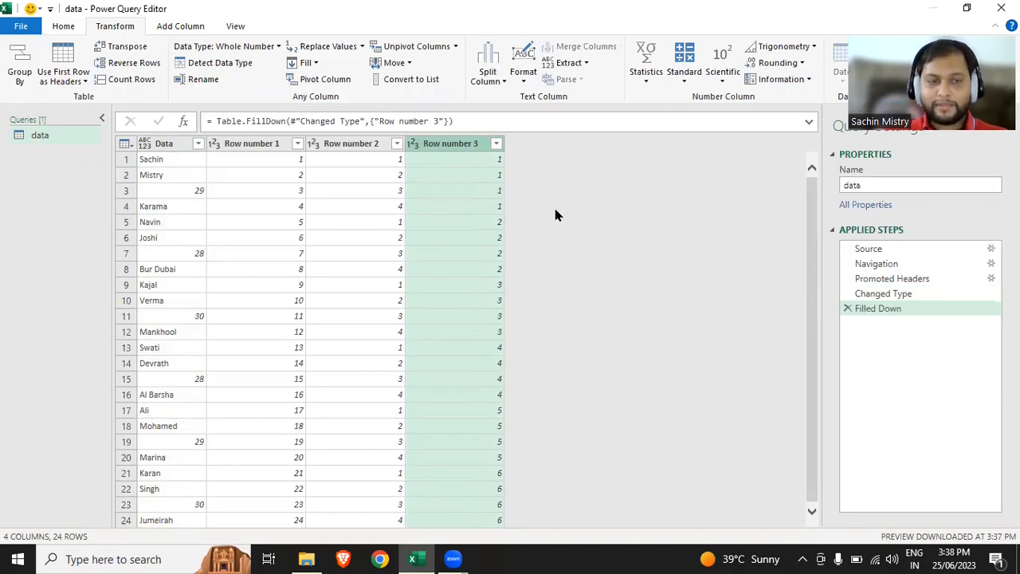
Review the four Data rows that make up the first record against their row numbers.
{"action": "left_click", "coordinate": [156, 162]}
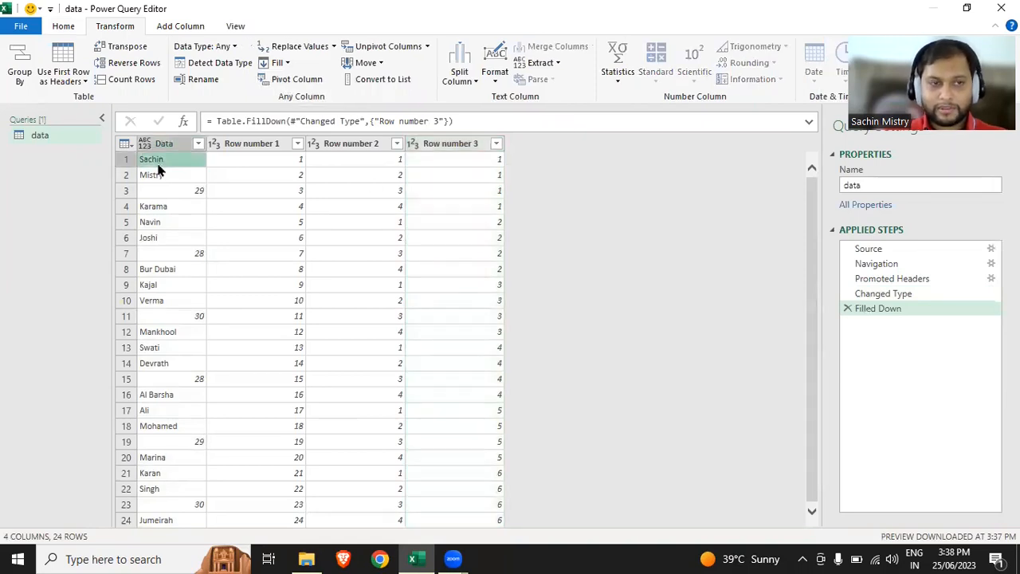
{"action": "left_click", "coordinate": [165, 174]}
{"action": "left_click", "coordinate": [167, 192]}
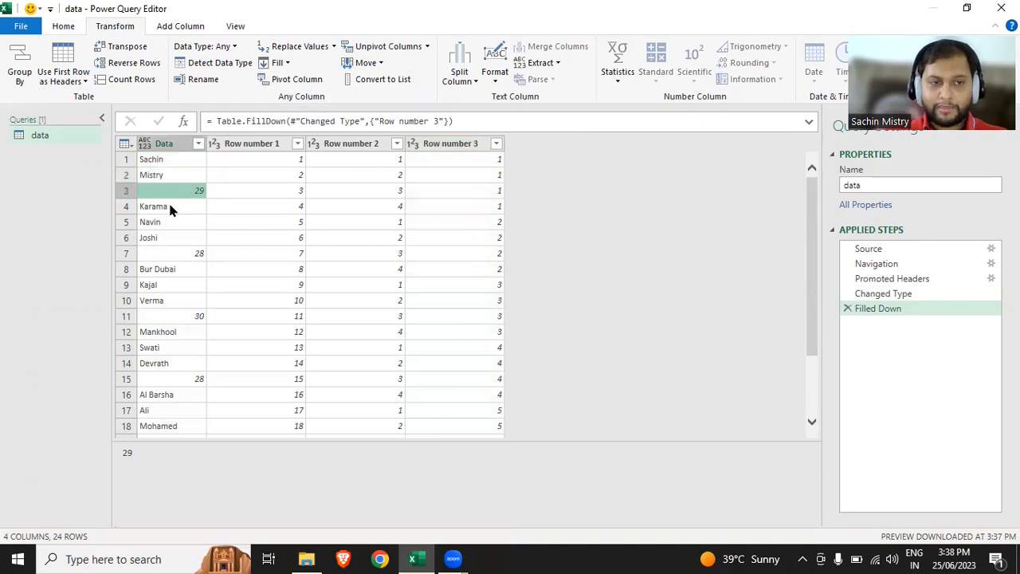
{"action": "left_click", "coordinate": [168, 204]}
{"action": "left_click", "coordinate": [189, 161]}
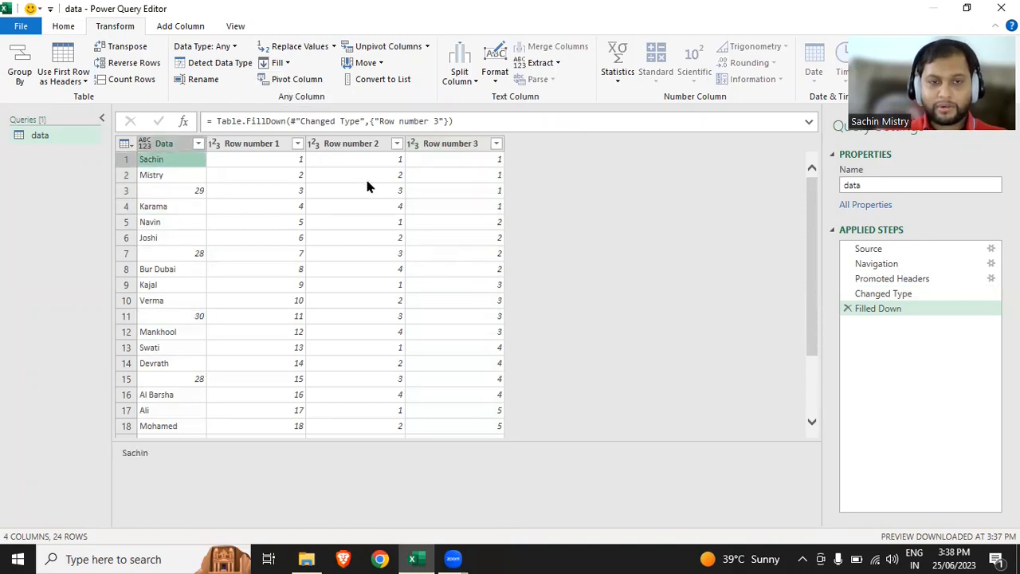
Start a conditional column whose first clause outputs First Name when Row number 2 equals 1.
{"action": "left_click", "coordinate": [373, 145]}
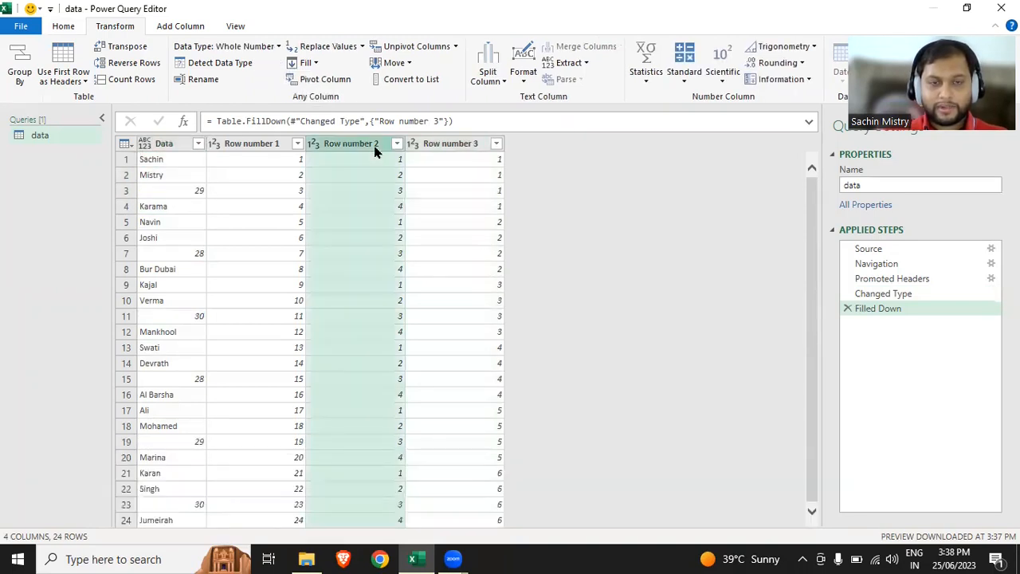
{"action": "left_click", "coordinate": [175, 25]}
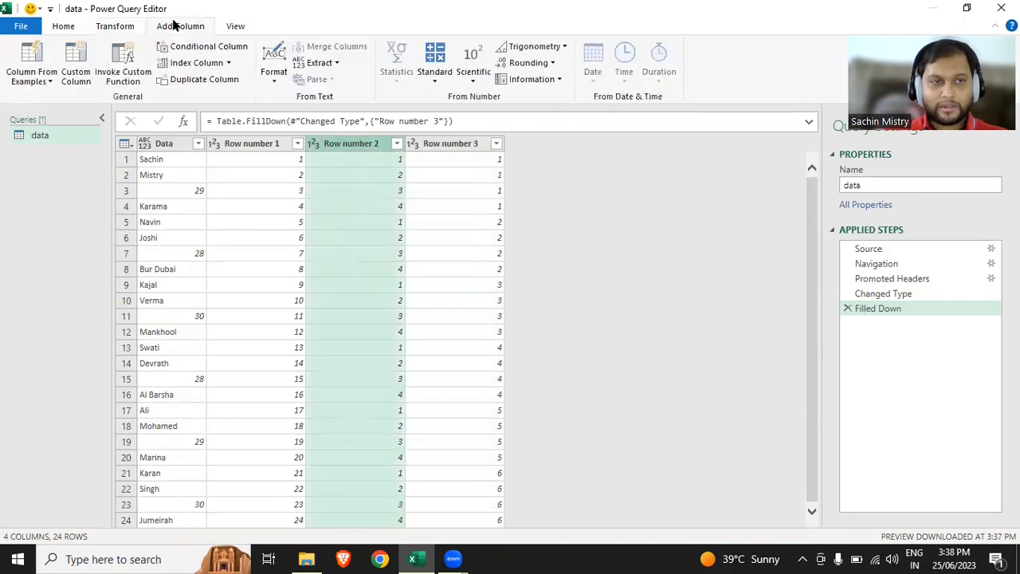
{"action": "left_click", "coordinate": [209, 47]}
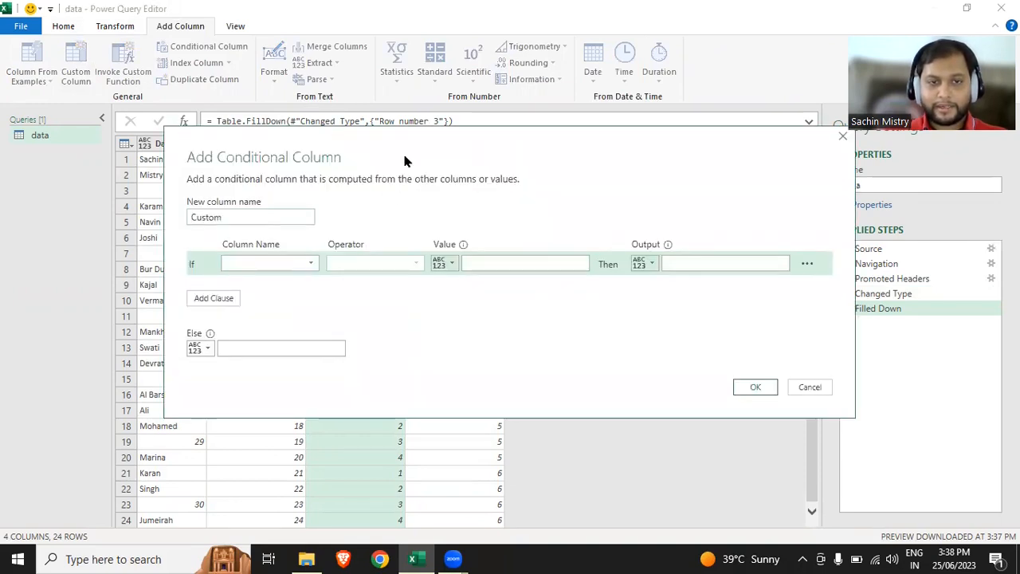
{"action": "left_click_drag", "start_coordinate": [434, 155], "coordinate": [675, 203]}
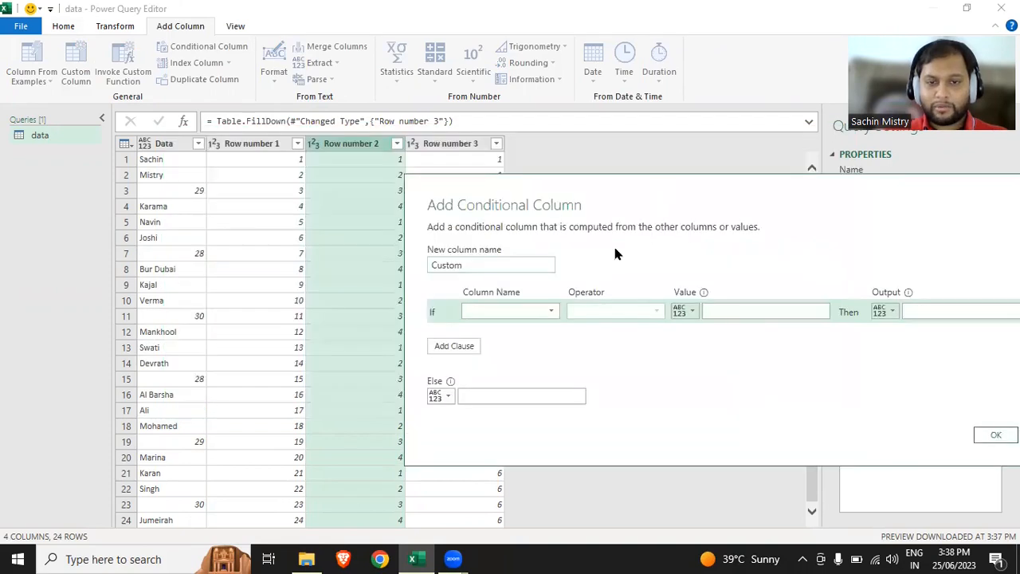
{"action": "left_click", "coordinate": [534, 312]}
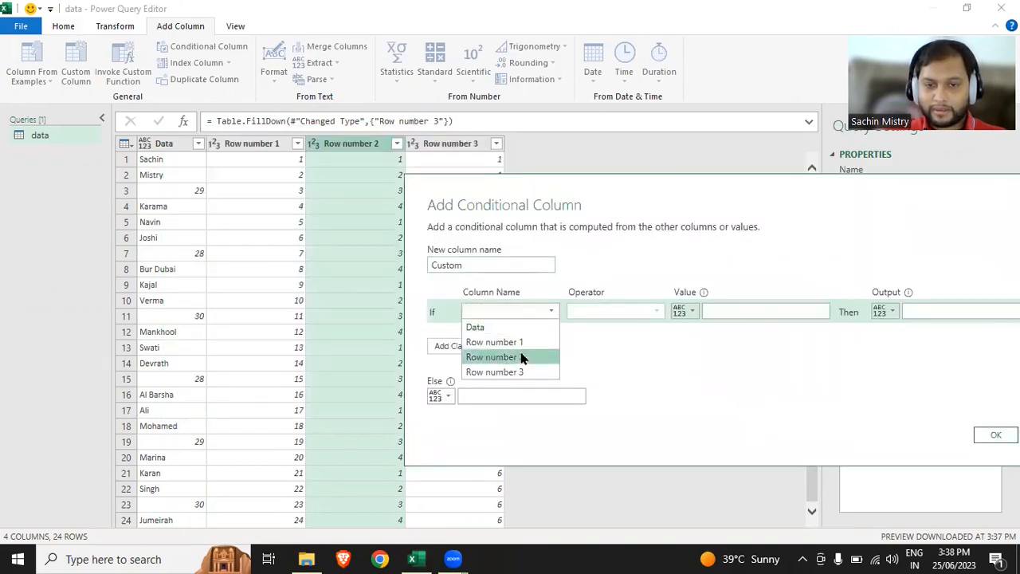
{"action": "left_click", "coordinate": [522, 358]}
{"action": "left_click", "coordinate": [748, 306]}
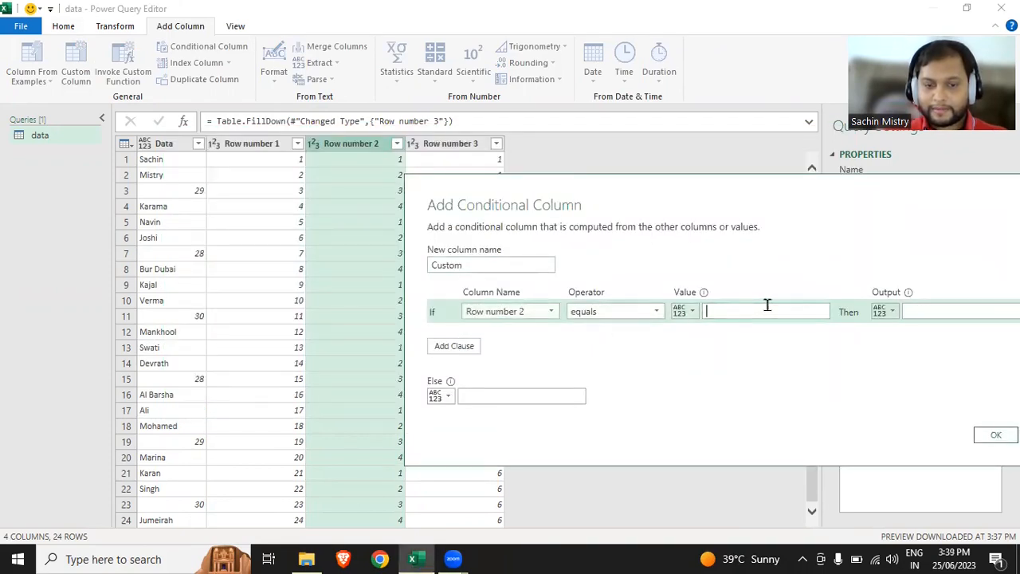
{"action": "type", "text": "1"}
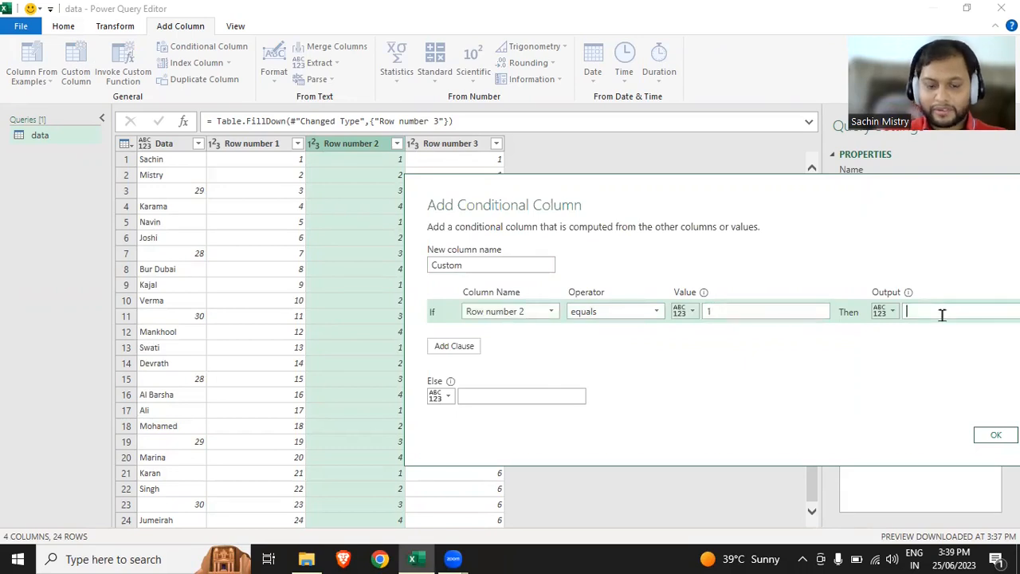
{"action": "left_click", "coordinate": [941, 315]}
{"action": "type", "text": "First Name"}
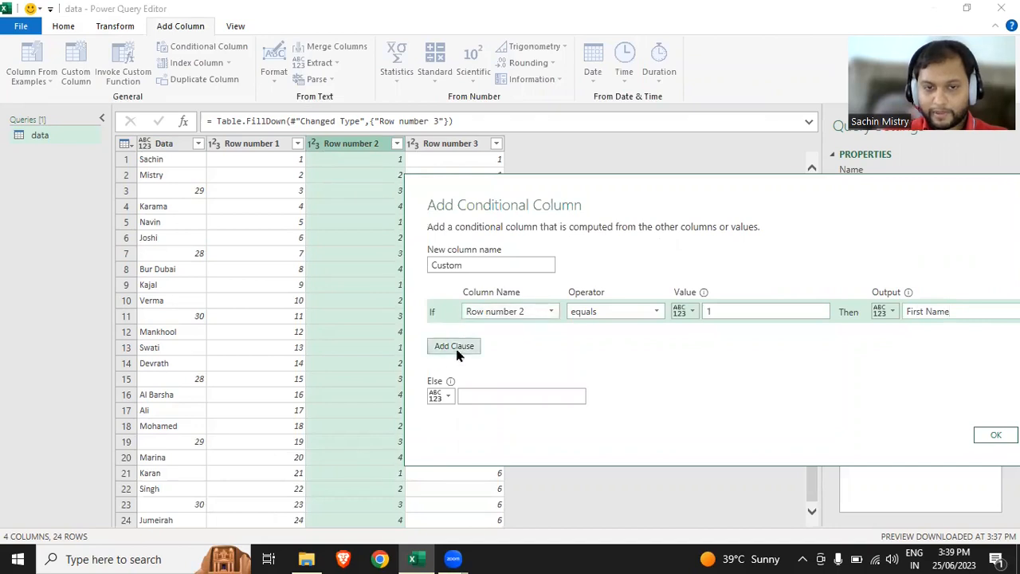
Add an Else If clause to the conditional column that outputs Last NAme when Row number 2 equals 2.
{"action": "left_click", "coordinate": [455, 348]}
{"action": "left_click", "coordinate": [510, 337]}
{"action": "left_click", "coordinate": [494, 381]}
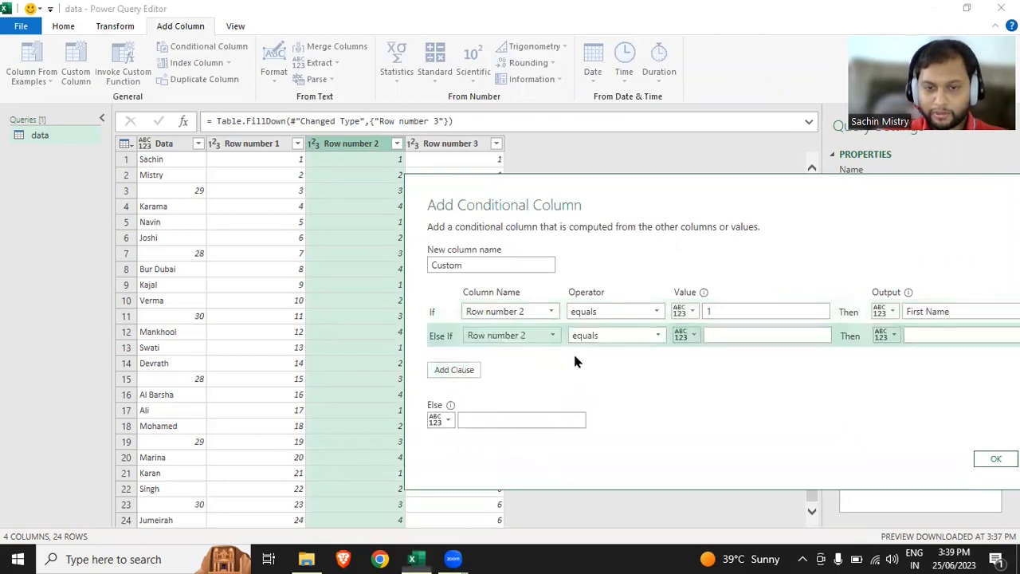
{"action": "left_click", "coordinate": [721, 335]}
{"action": "type", "text": "2"}
{"action": "left_click", "coordinate": [938, 335]}
{"action": "type", "text": "Last NAme"}
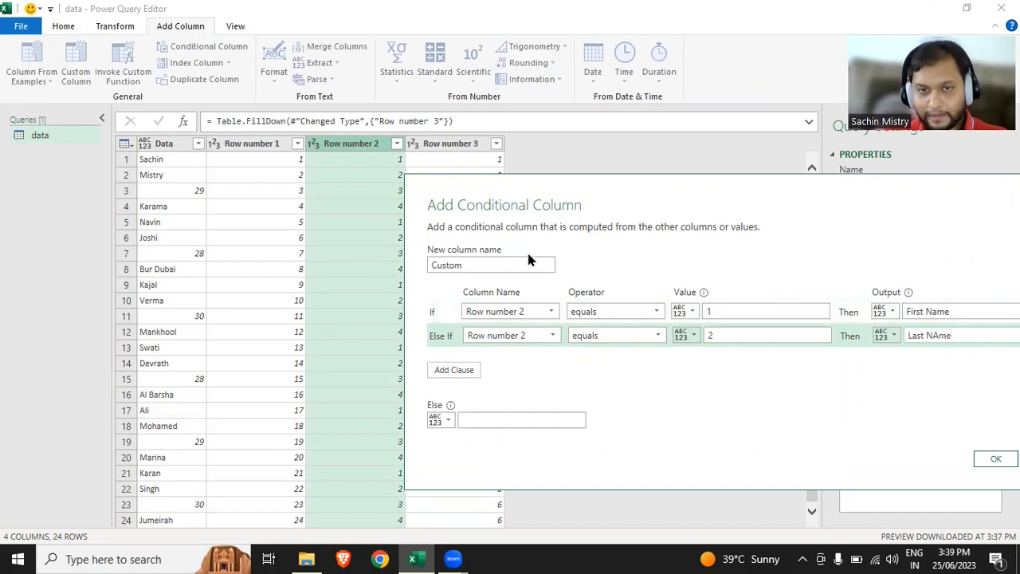
Name the new conditional column Headers and add an Else If clause that outputs Age when Row number 2 equals 3.
{"action": "left_click_drag", "start_coordinate": [515, 262], "coordinate": [404, 253]}
{"action": "type", "text": "Headers"}
{"action": "left_click", "coordinate": [469, 372]}
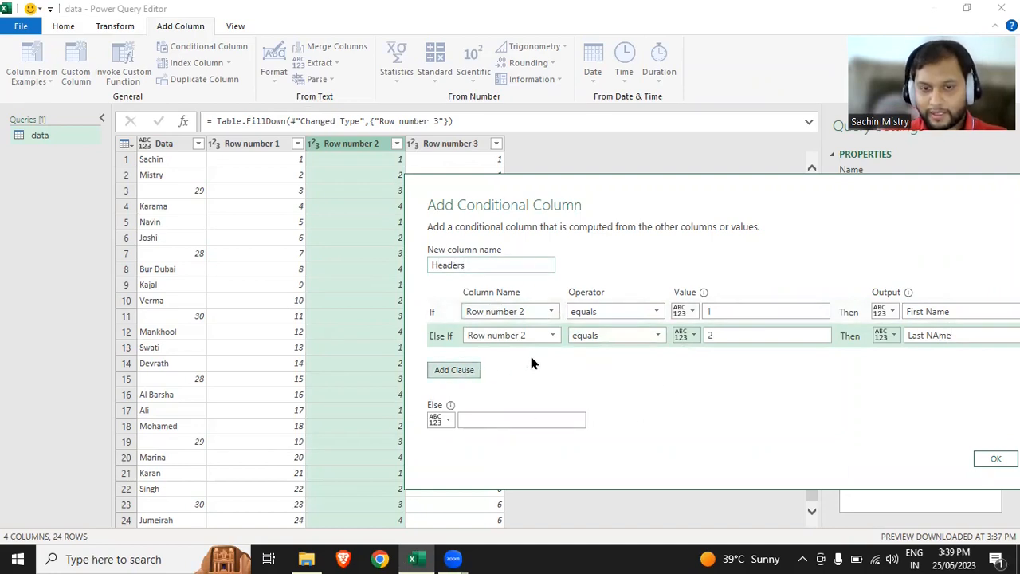
{"action": "left_click", "coordinate": [535, 360]}
{"action": "left_click", "coordinate": [531, 405]}
{"action": "left_click", "coordinate": [767, 360]}
{"action": "type", "text": "3"}
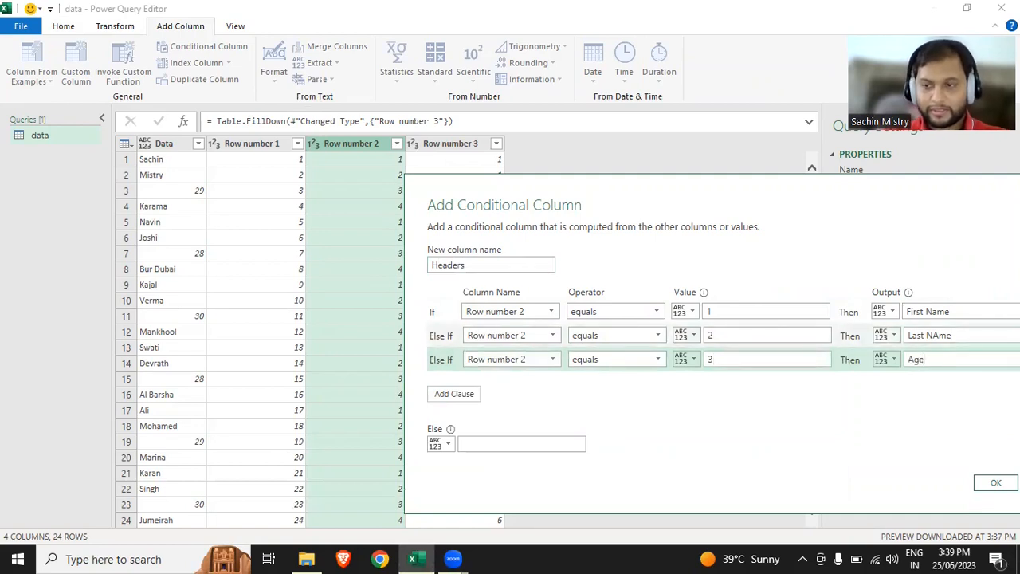
Complete the Headers column with a clause outputting Location when Row number 2 equals 4, correcting the second clause's output to Last Name.
{"action": "left_click", "coordinate": [454, 394]}
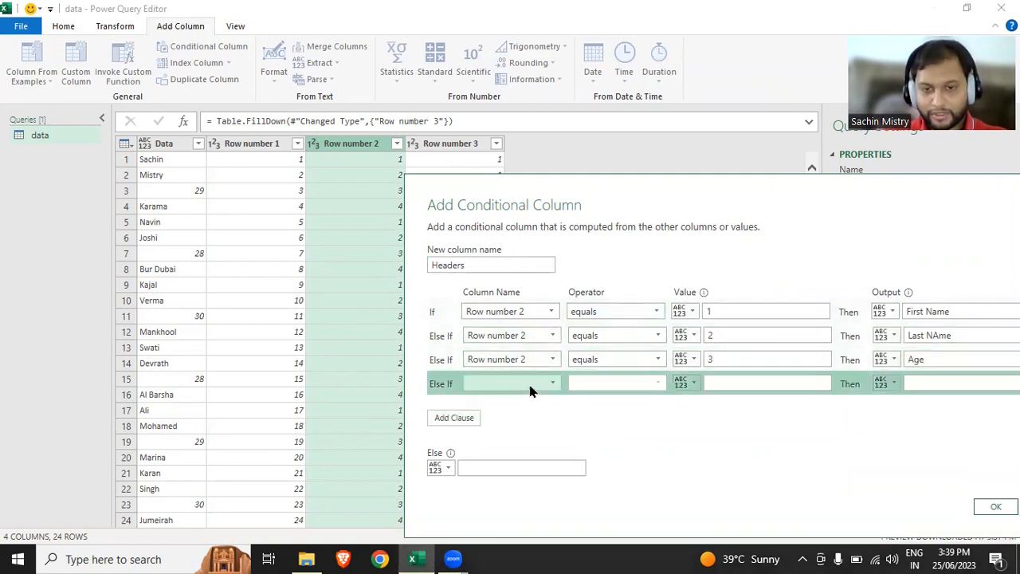
{"action": "left_click", "coordinate": [531, 391]}
{"action": "left_click", "coordinate": [524, 428]}
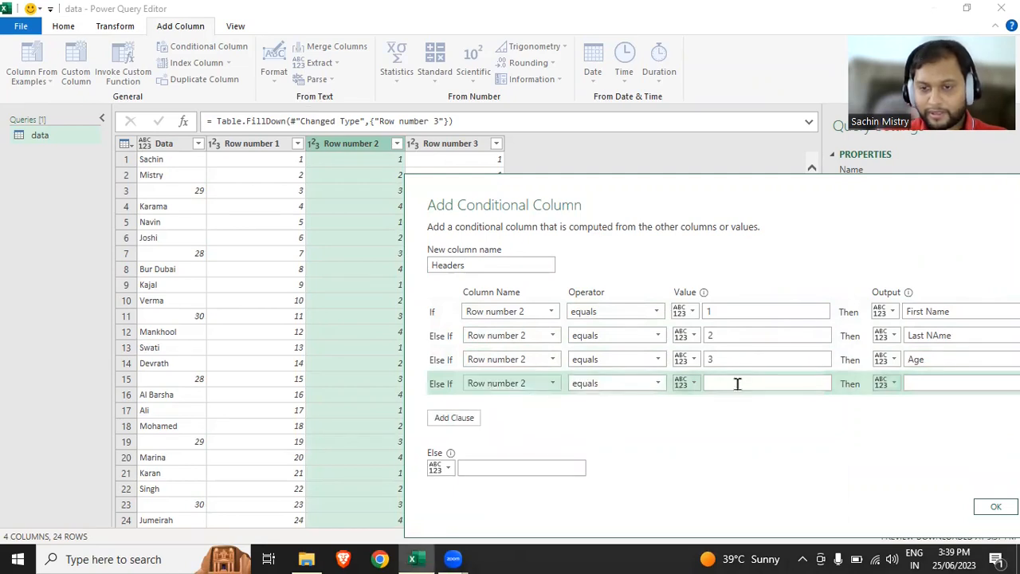
{"action": "left_click", "coordinate": [737, 384]}
{"action": "left_click", "coordinate": [950, 385]}
{"action": "type", "text": "Locatu"}
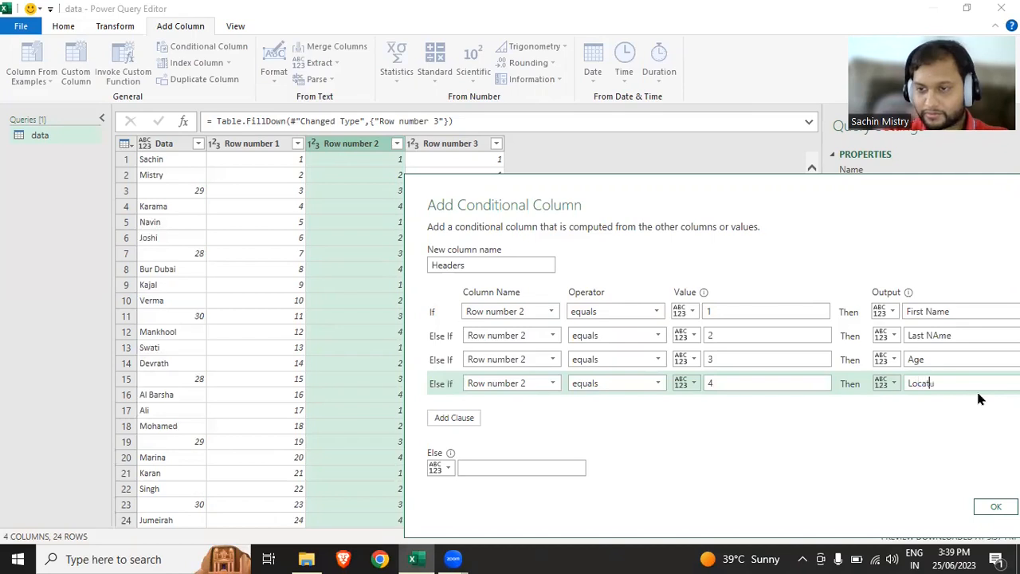
{"action": "key", "text": "BackSpace"}
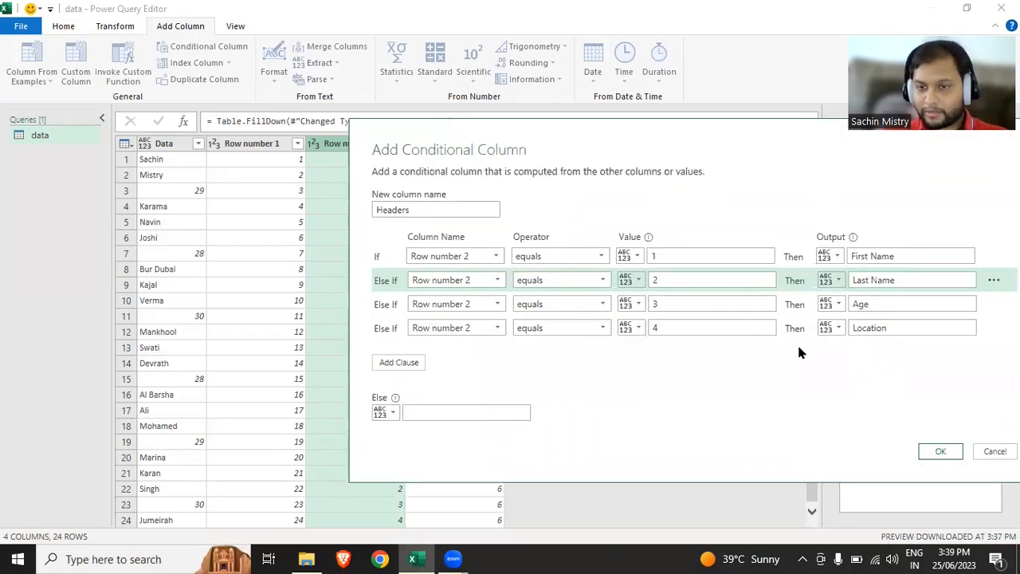
{"action": "left_click", "coordinate": [916, 330]}
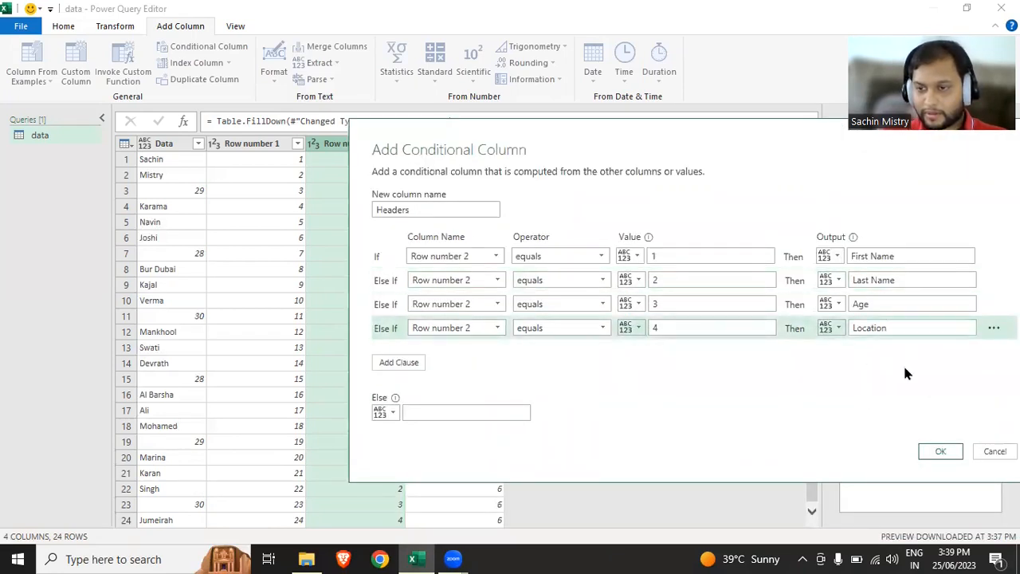
{"action": "left_click", "coordinate": [939, 451]}
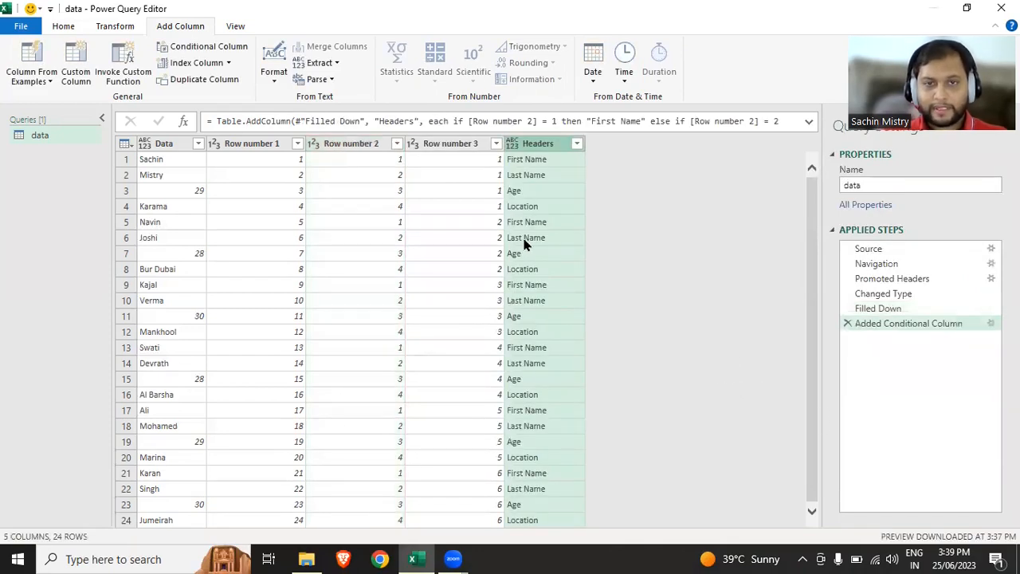
Remove the Row number 1 and Row number 2 columns, and move Row number 3 in front of the Data column.
{"action": "left_click", "coordinate": [264, 148]}
{"action": "left_click", "coordinate": [361, 143], "text": "ctrl"}
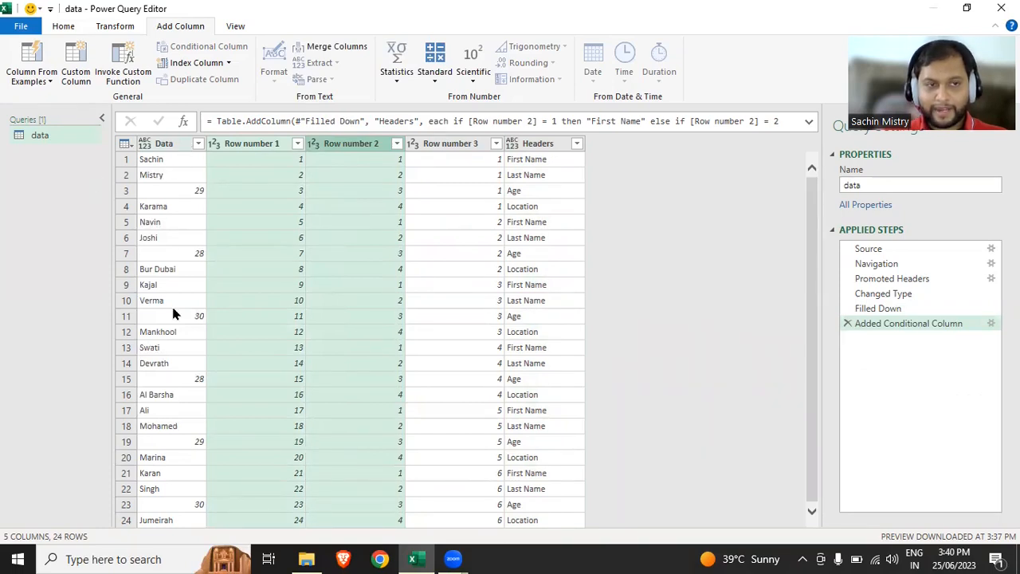
{"action": "right_click", "coordinate": [332, 148]}
{"action": "key", "text": "Escape"}
{"action": "key", "text": "Delete"}
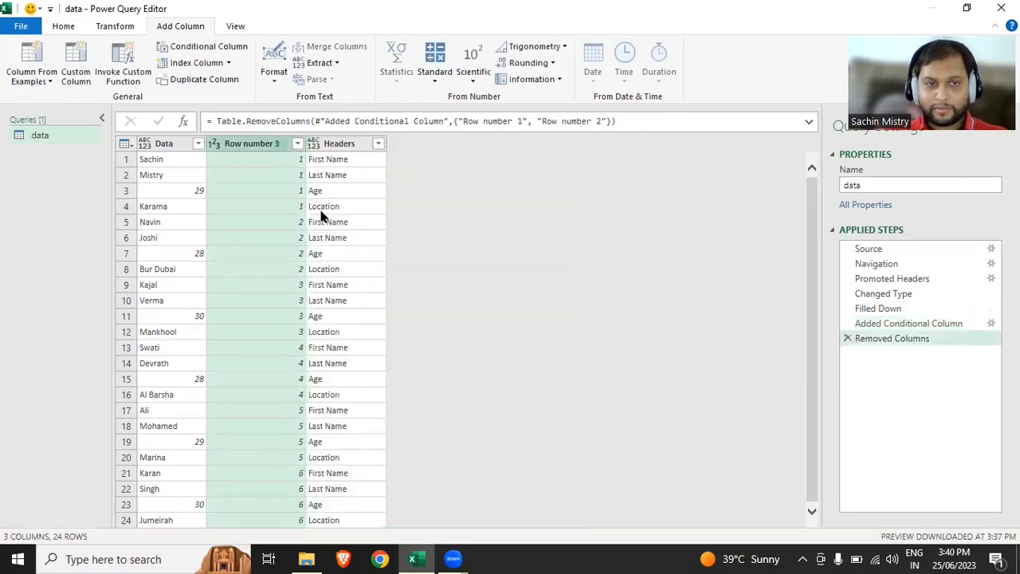
{"action": "left_click_drag", "start_coordinate": [271, 147], "coordinate": [165, 145]}
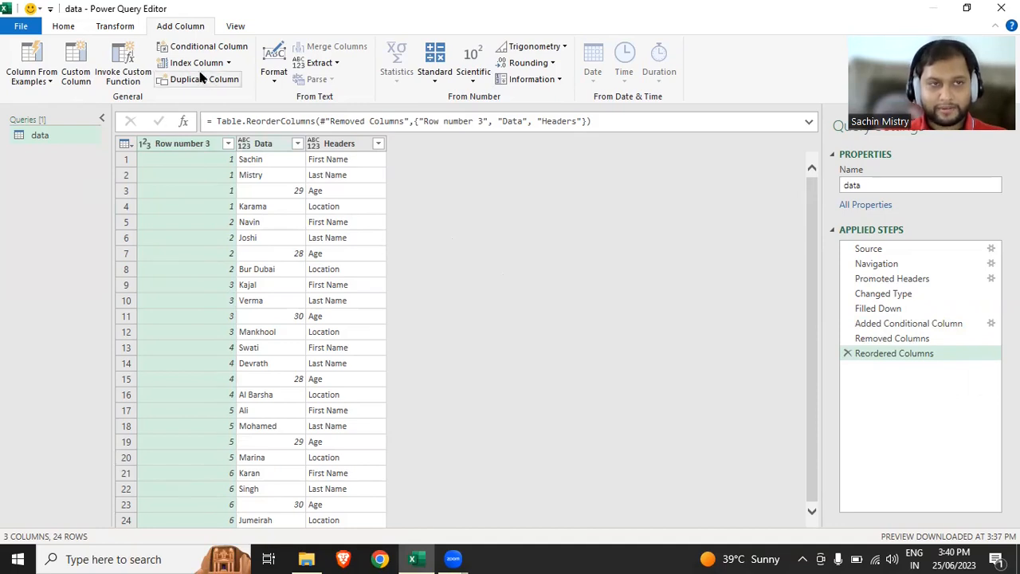
{"action": "left_click", "coordinate": [119, 27]}
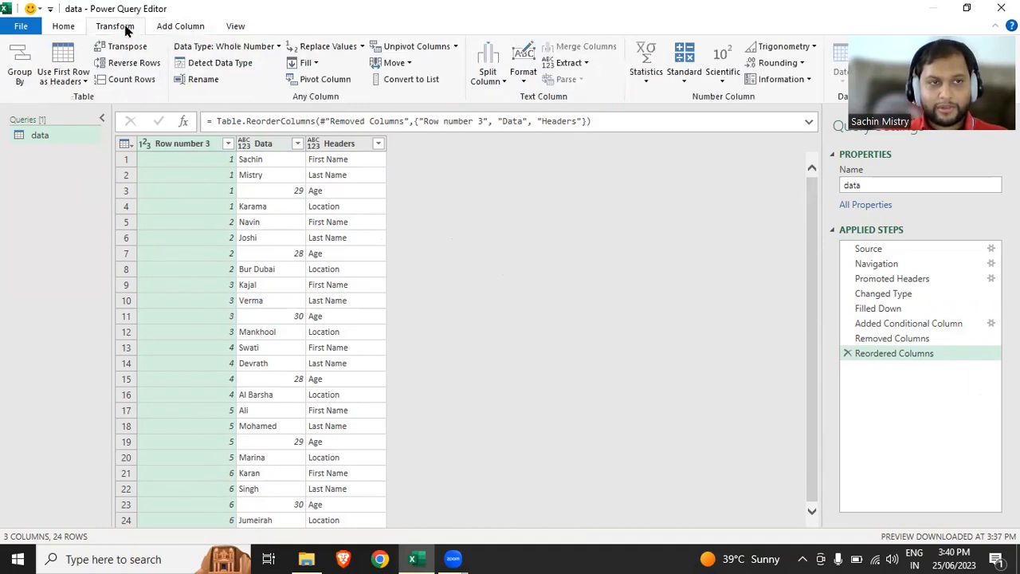
{"action": "left_click", "coordinate": [316, 83]}
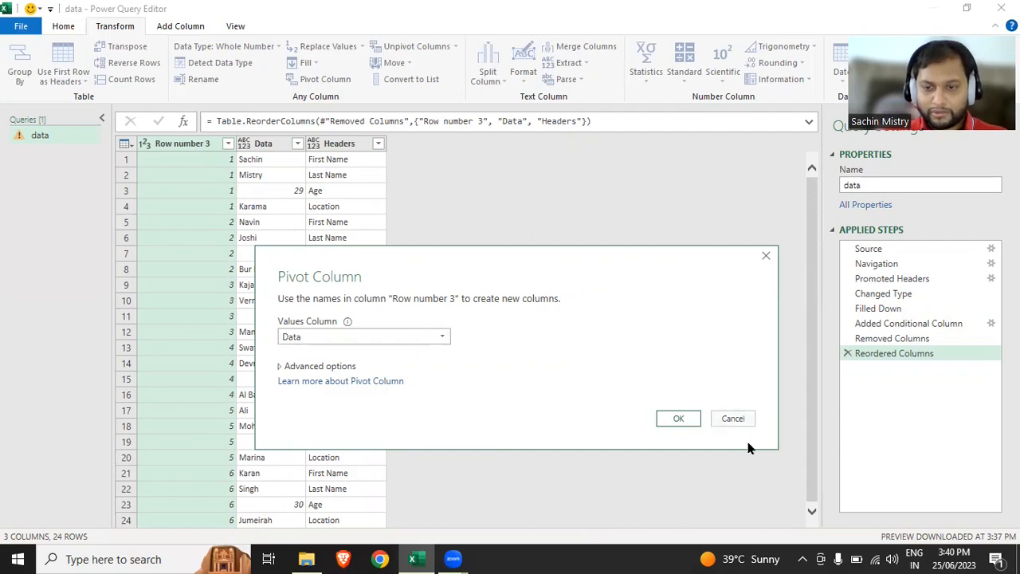
{"action": "left_click", "coordinate": [733, 418]}
Pivot the Headers column using Data as the values column, with the aggregate value function set to Don't Aggregate.
{"action": "left_click", "coordinate": [335, 149]}
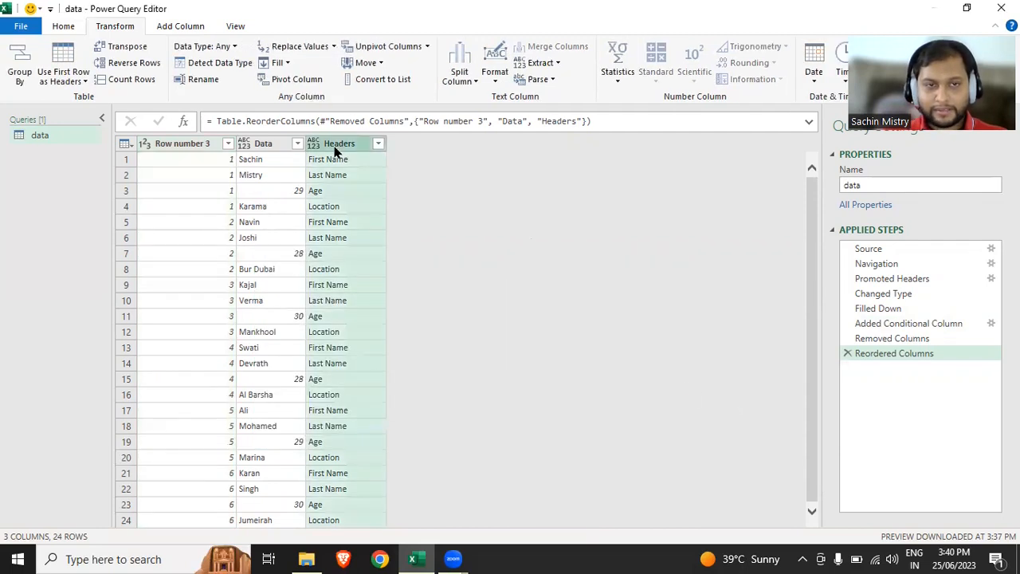
{"action": "left_click", "coordinate": [293, 83]}
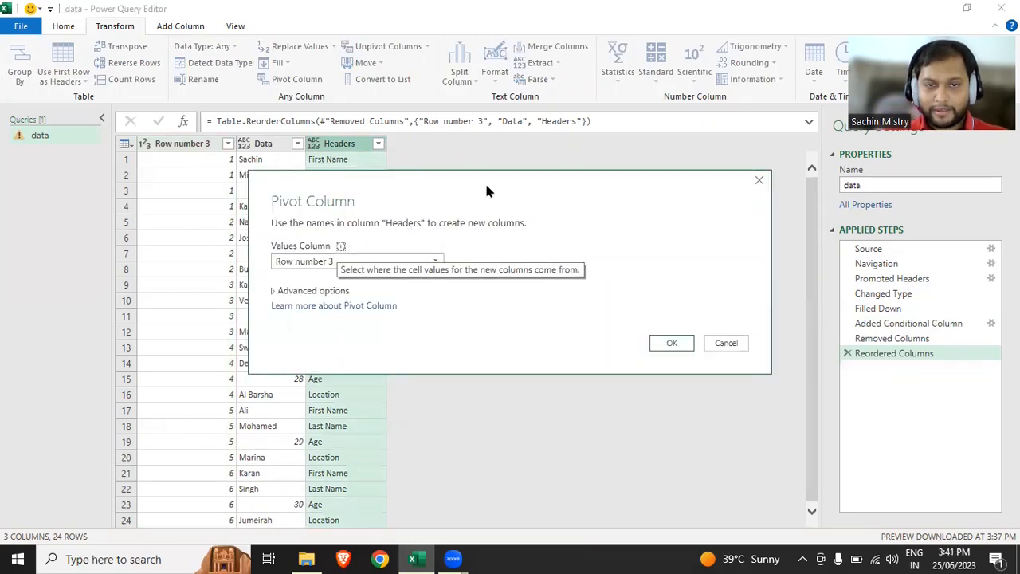
{"action": "left_click_drag", "start_coordinate": [489, 192], "coordinate": [493, 192]}
{"action": "left_click_drag", "start_coordinate": [646, 224], "coordinate": [802, 256]}
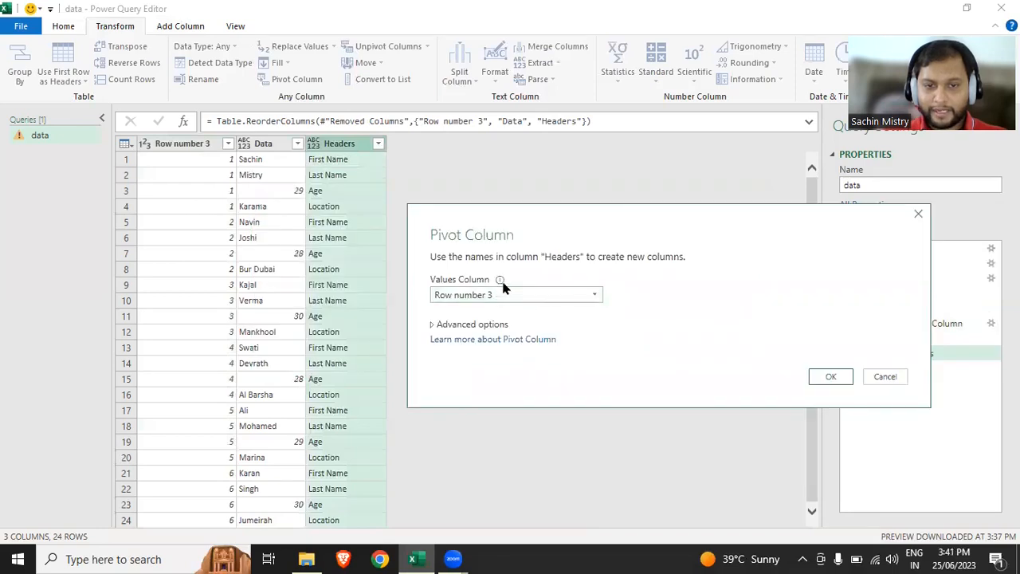
{"action": "left_click", "coordinate": [511, 296]}
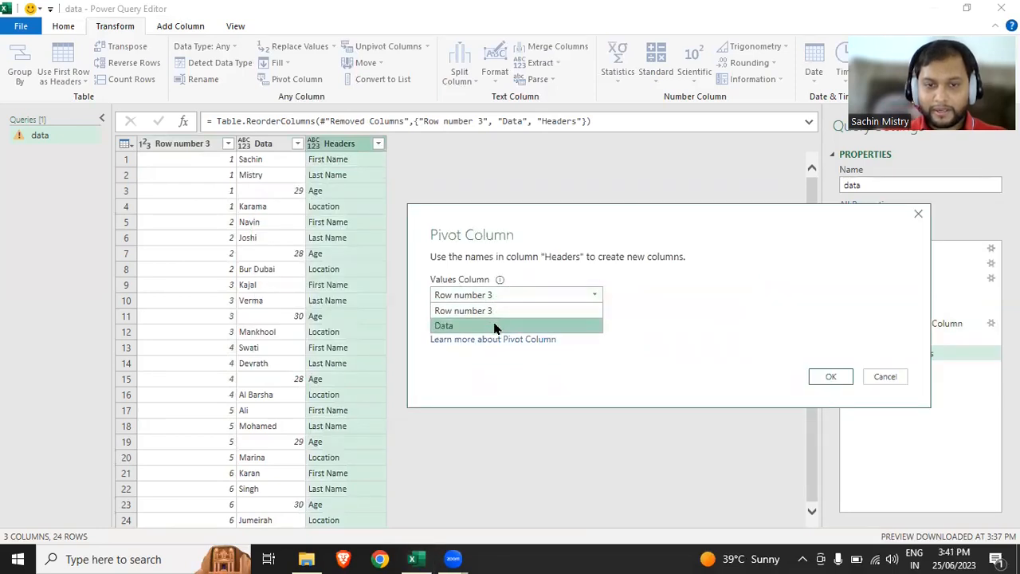
{"action": "left_click", "coordinate": [498, 325]}
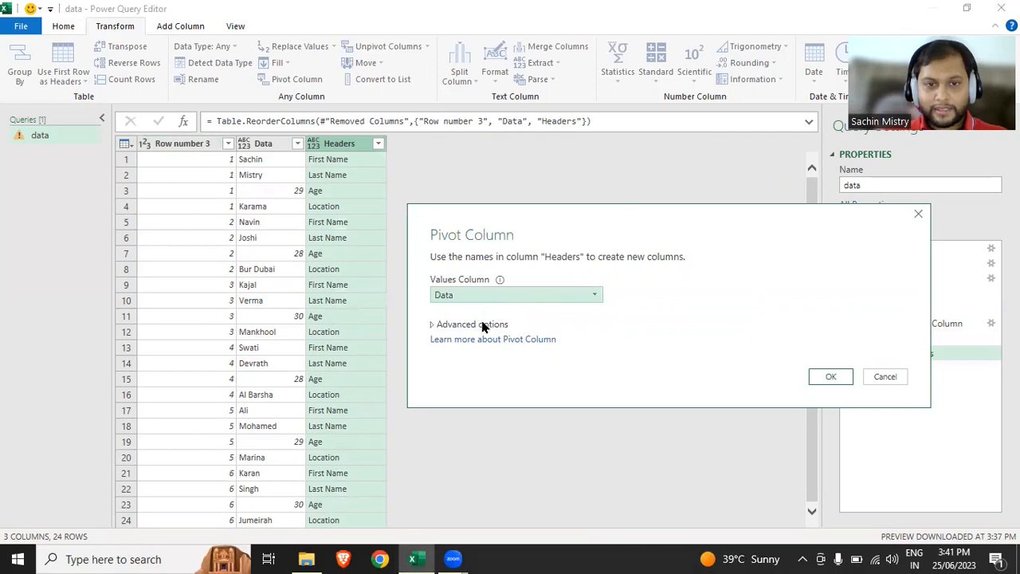
{"action": "left_click", "coordinate": [472, 324]}
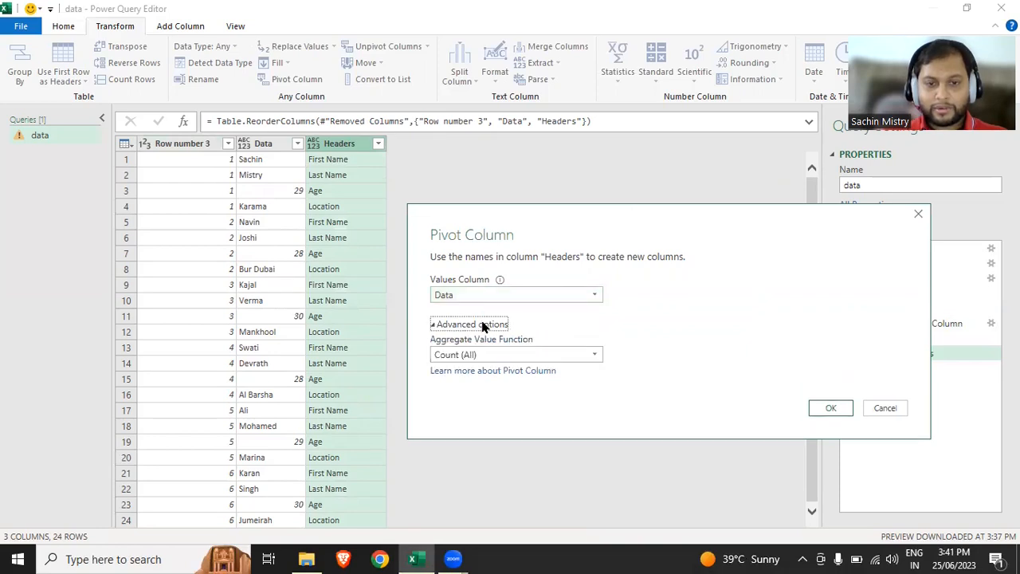
{"action": "left_click", "coordinate": [527, 357]}
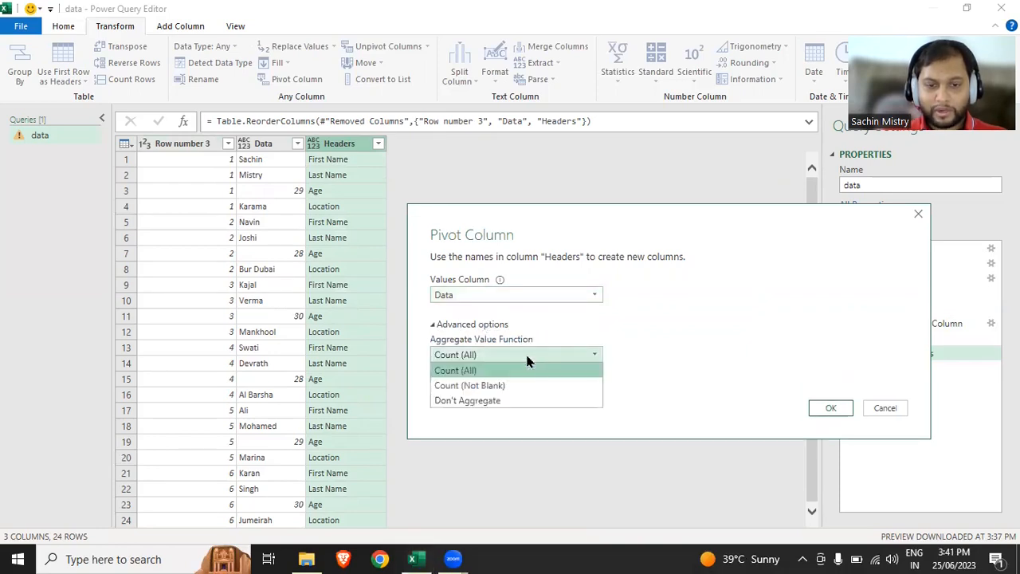
{"action": "left_click", "coordinate": [519, 400]}
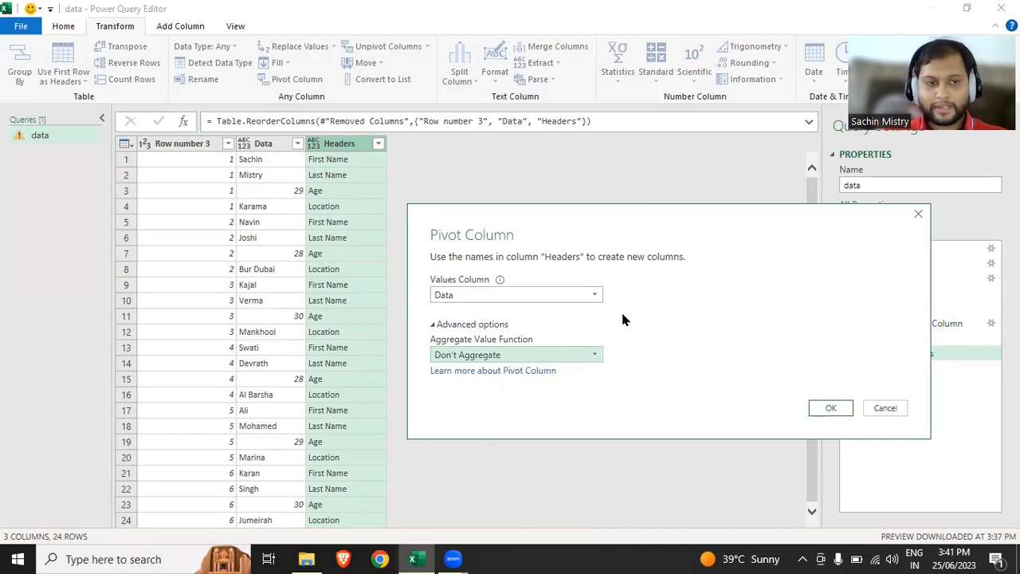
{"action": "left_click", "coordinate": [827, 408]}
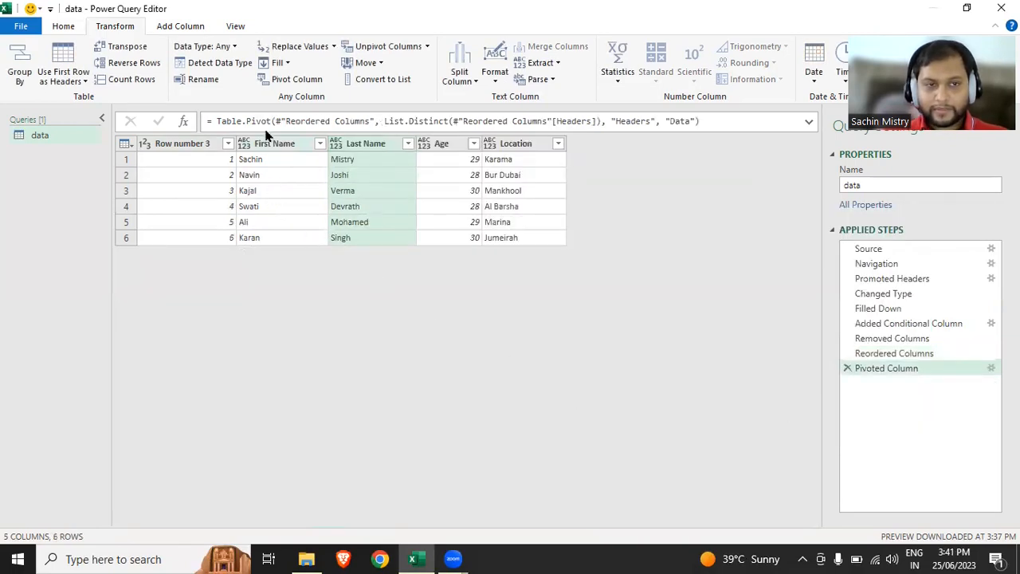
Rename the Row number 3 column of the pivoted table as Index.
{"action": "double_click", "coordinate": [184, 147]}
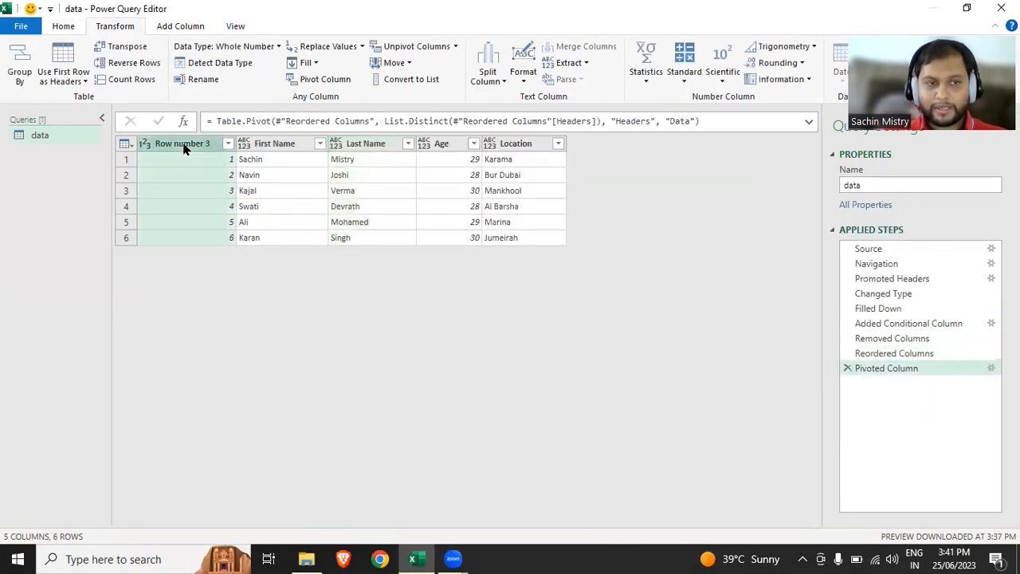
{"action": "left_click", "coordinate": [184, 145]}
{"action": "double_click", "coordinate": [184, 145]}
{"action": "key", "text": "ctrl+a"}
{"action": "type", "text": "Index"}
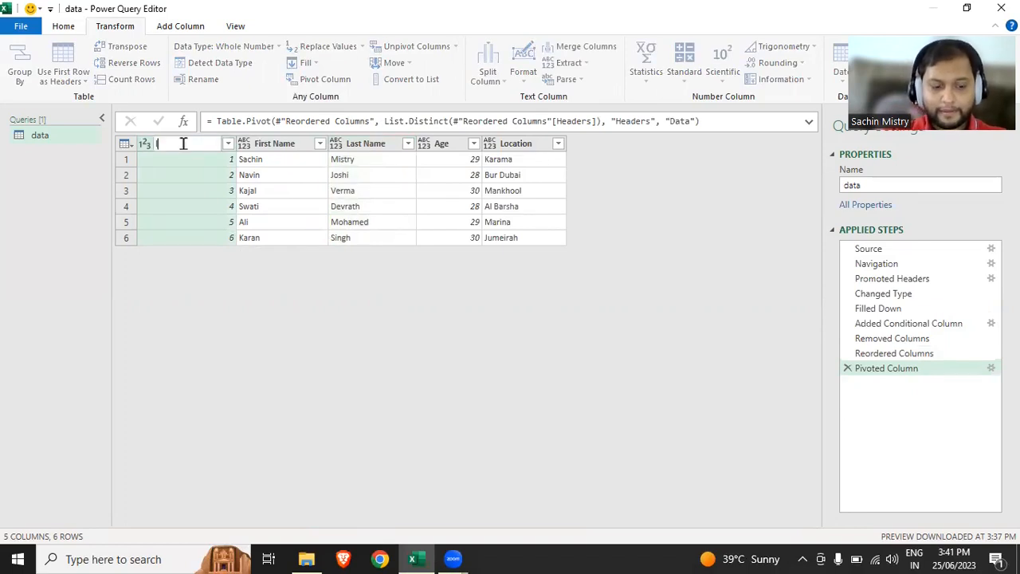
{"action": "key", "text": "Return"}
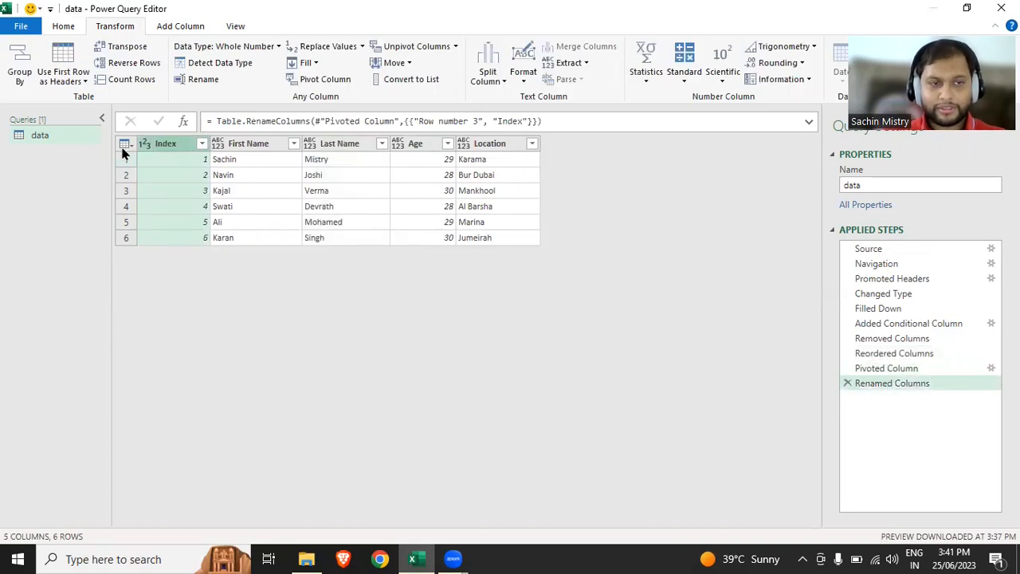
Close the query editor, load the transformed data query into a new worksheet, and select the loaded table.
{"action": "left_click", "coordinate": [70, 26]}
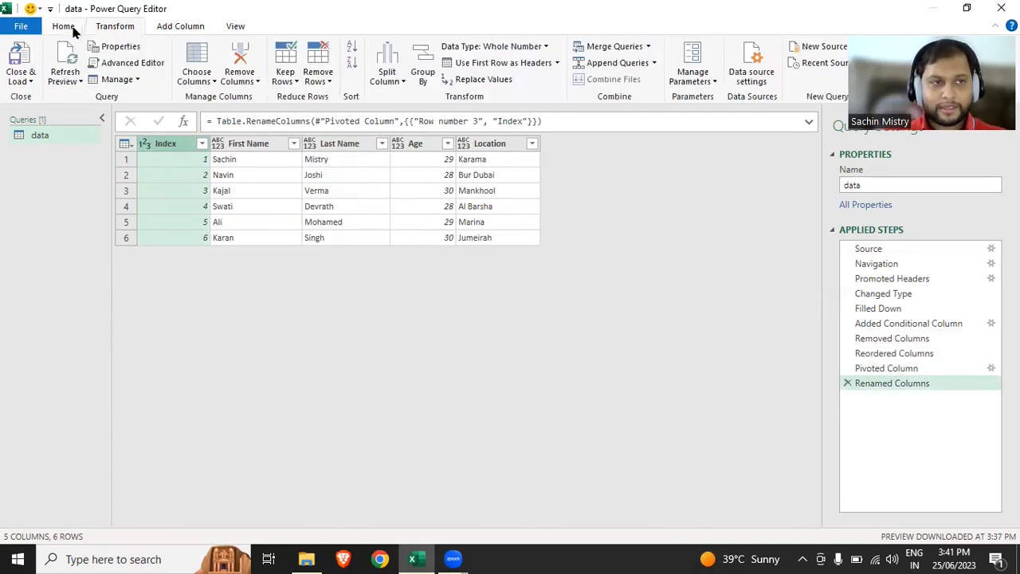
{"action": "left_click", "coordinate": [36, 63]}
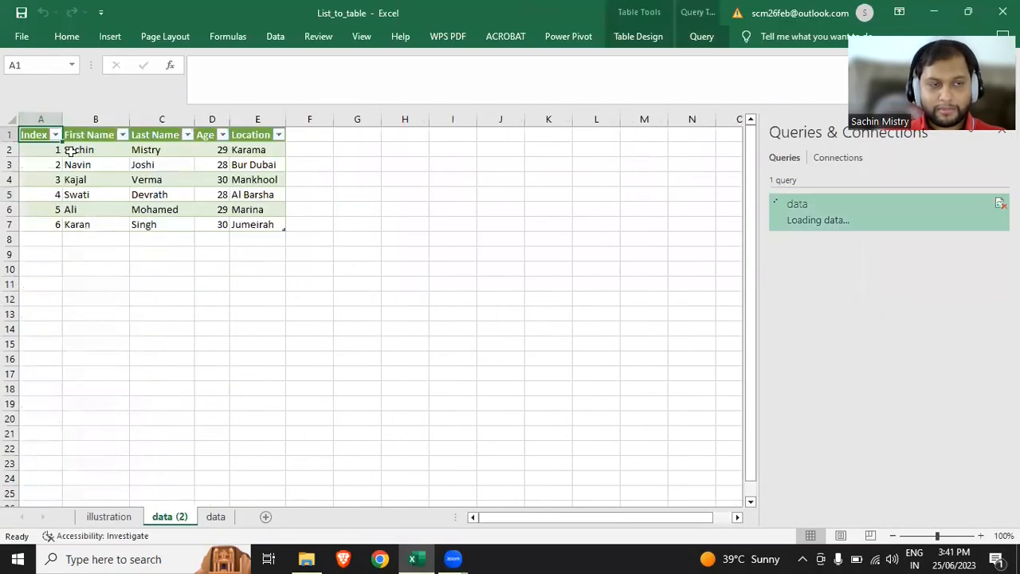
{"action": "left_click_drag", "start_coordinate": [30, 132], "coordinate": [259, 223]}
On the illustration sheet, compare the single-column Data list with the target First Name, Last Name, Age and Location table.
{"action": "left_click", "coordinate": [112, 517]}
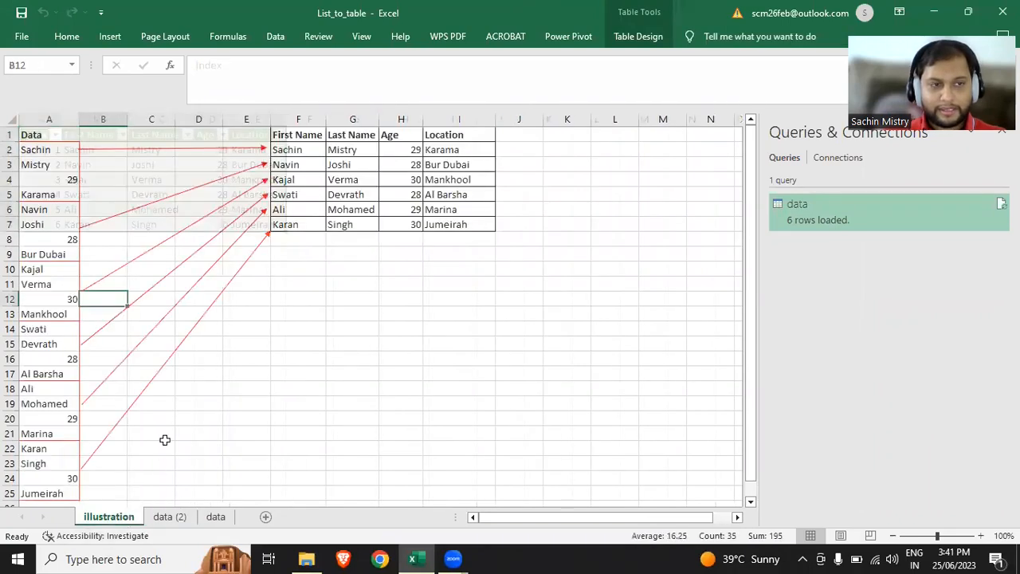
{"action": "left_click", "coordinate": [62, 118]}
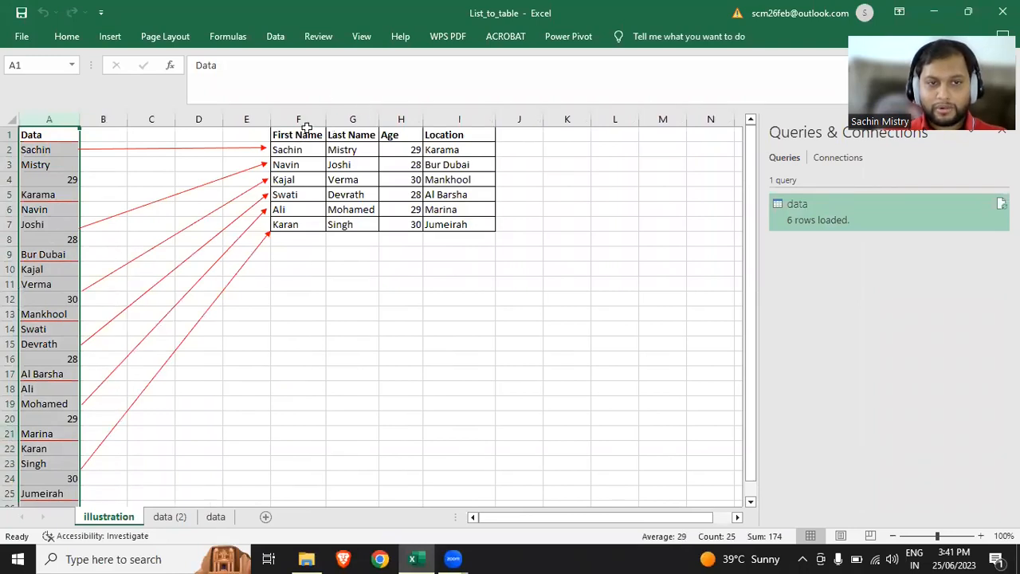
{"action": "left_click_drag", "start_coordinate": [303, 131], "coordinate": [483, 217]}
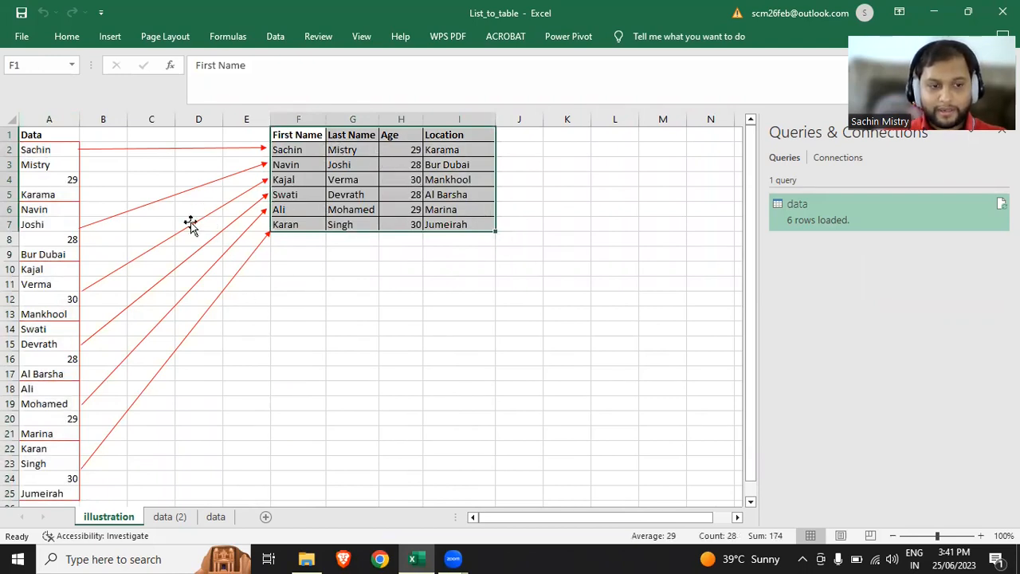
{"action": "left_click", "coordinate": [56, 149]}
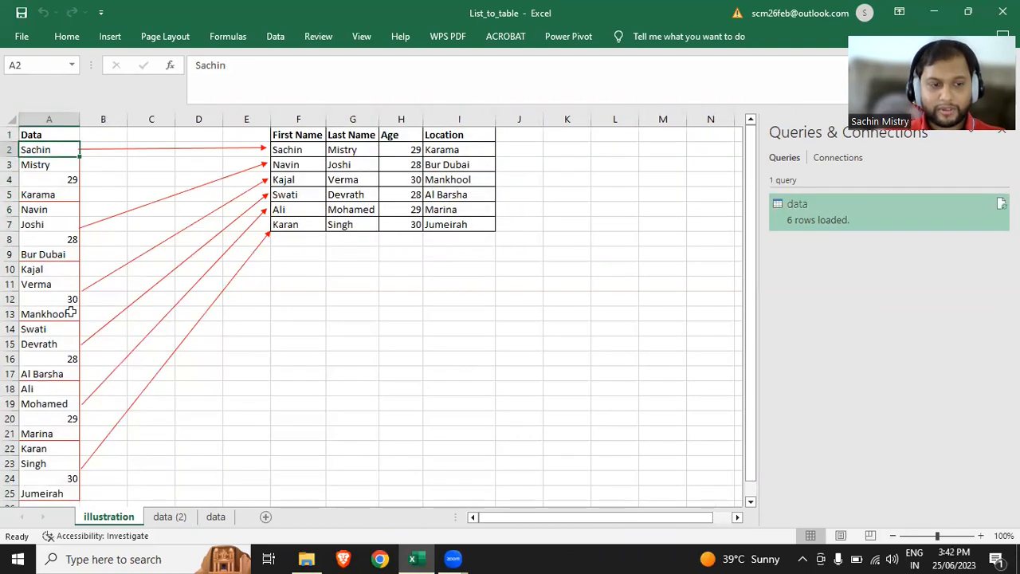
On the data sheet, examine the Row number 2 starting value and the repeating counter formula in cell C3, leaving it unedited.
{"action": "left_click", "coordinate": [169, 517]}
{"action": "left_click", "coordinate": [214, 516]}
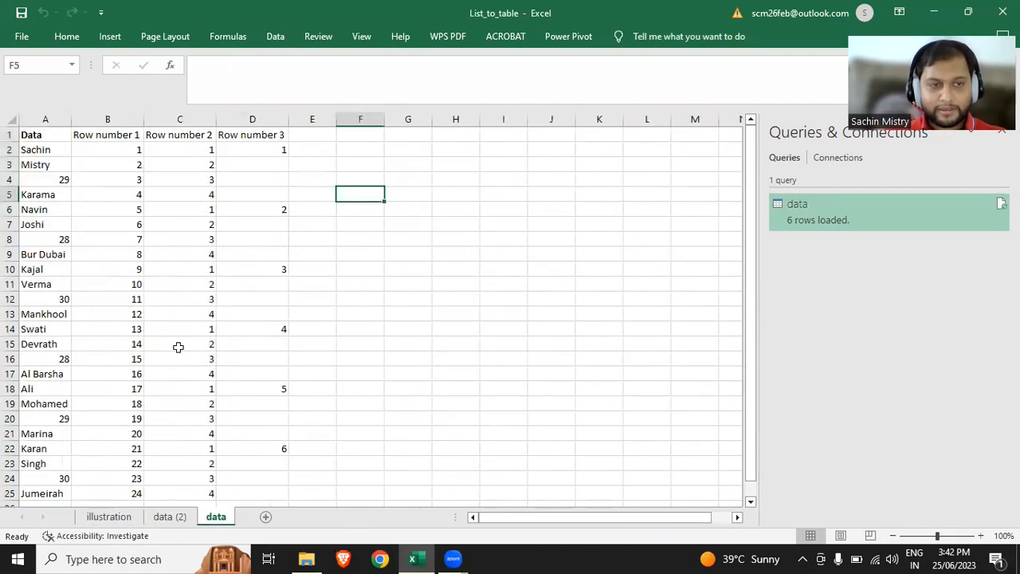
{"action": "left_click", "coordinate": [179, 151]}
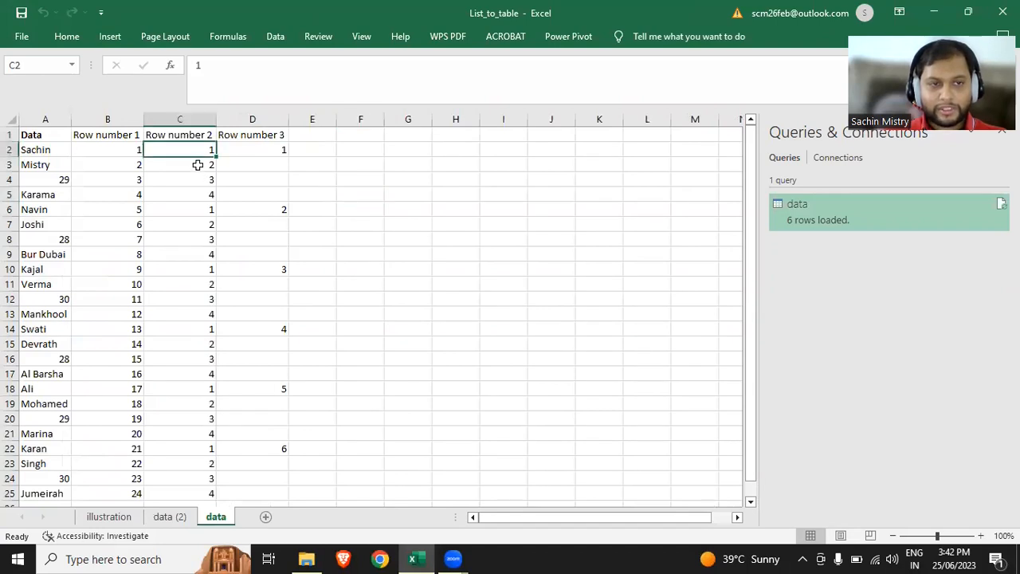
{"action": "left_click", "coordinate": [199, 164]}
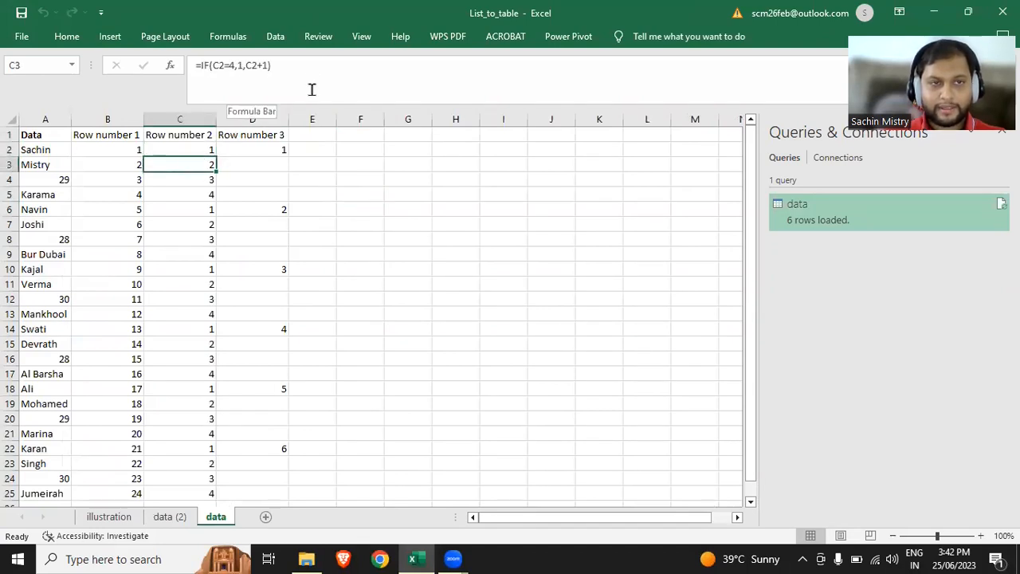
{"action": "left_click", "coordinate": [231, 67]}
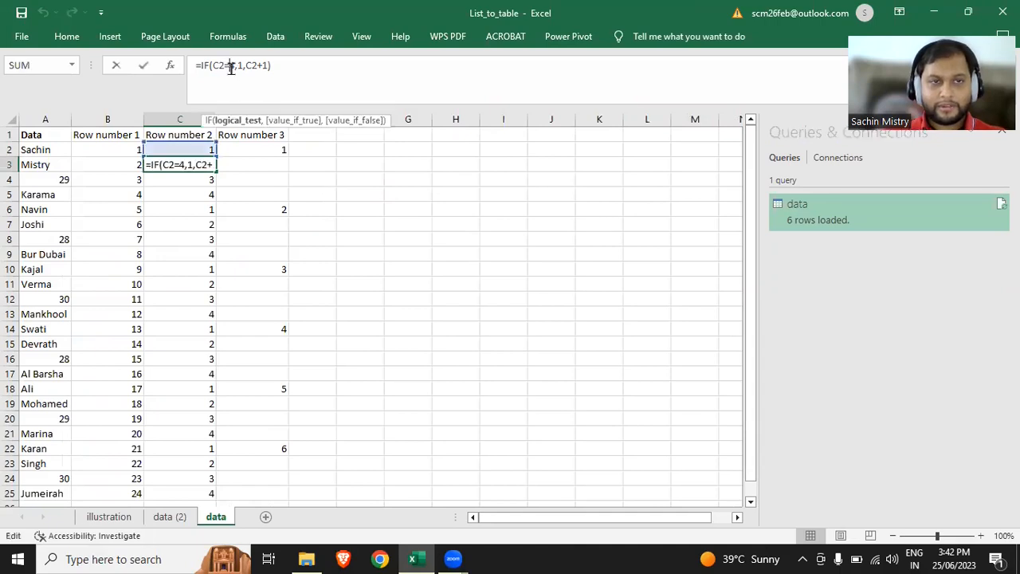
{"action": "key", "text": "Escape"}
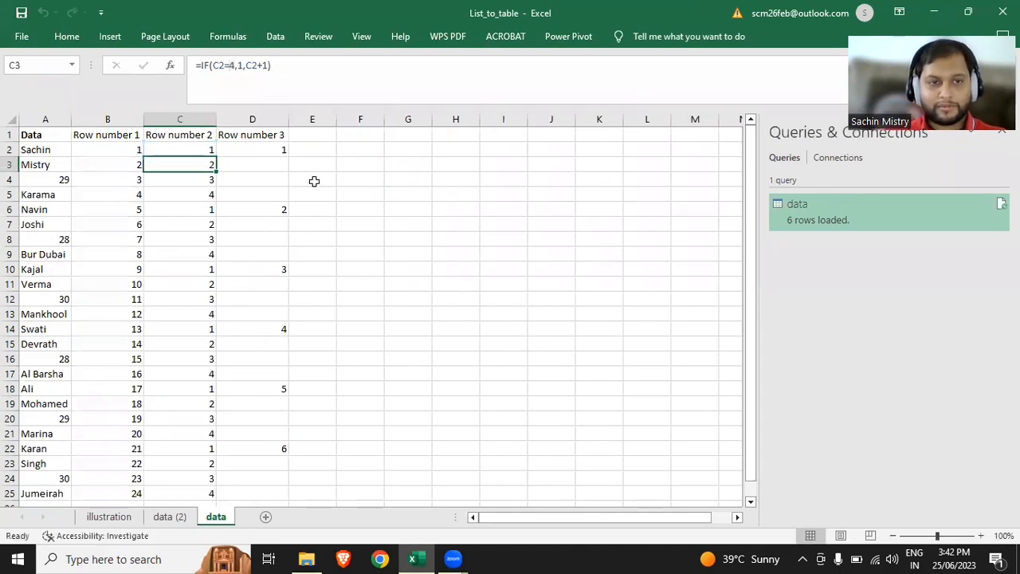